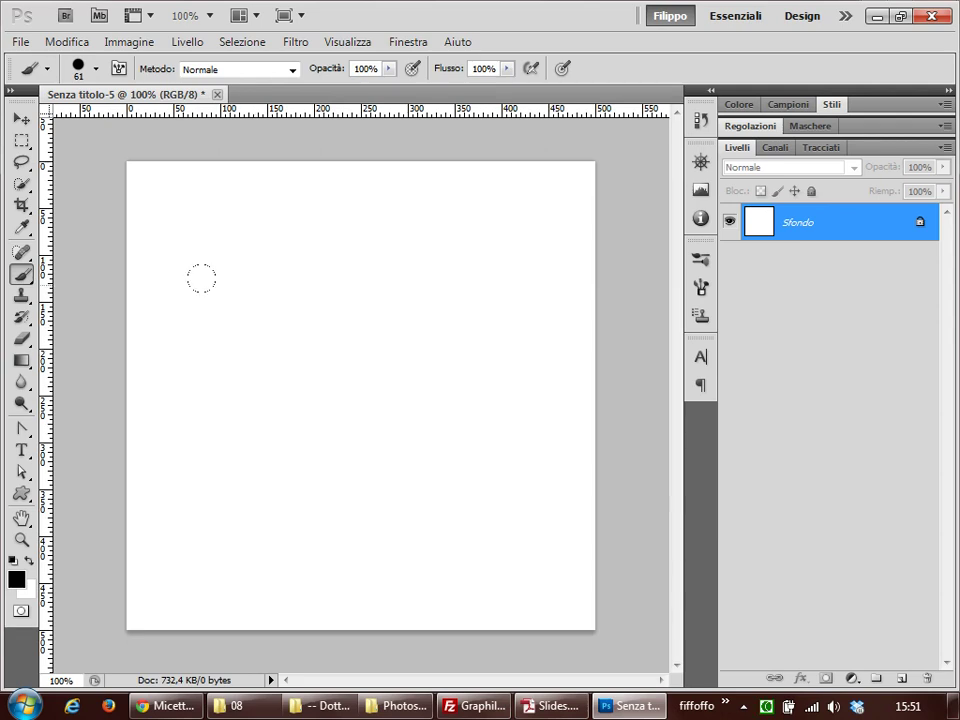
Step: Open the Brush panel on the tip shape settings for the 61 px round brush
left_click(119, 70)
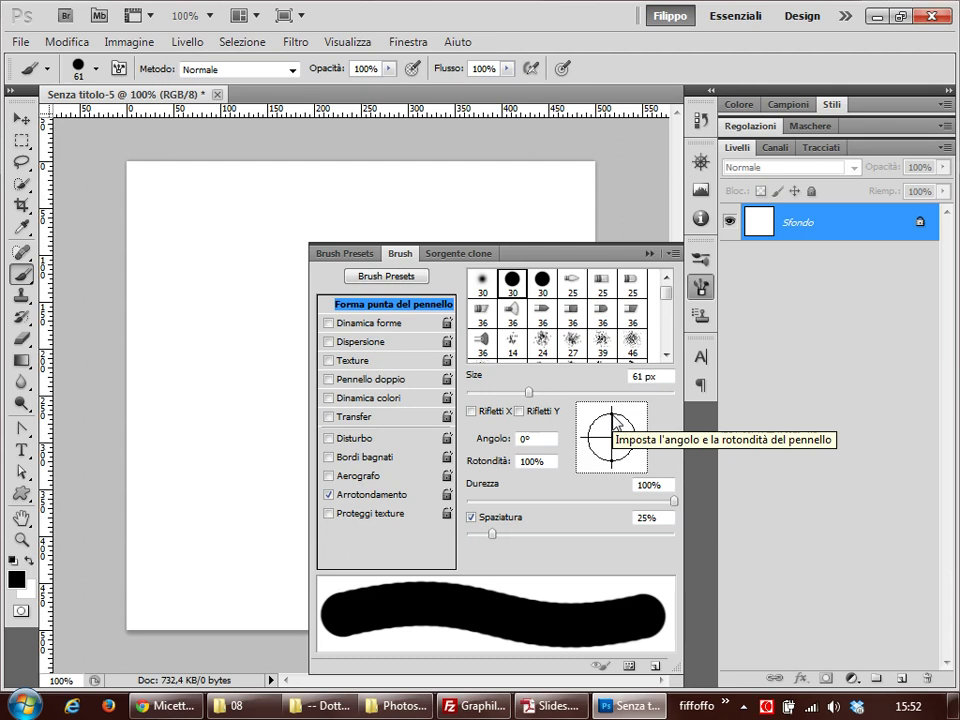
Step: Flatten the tip to 32% roundness at 55°, paint a test stroke, then undo it
left_click_drag(613, 423, 617, 442)
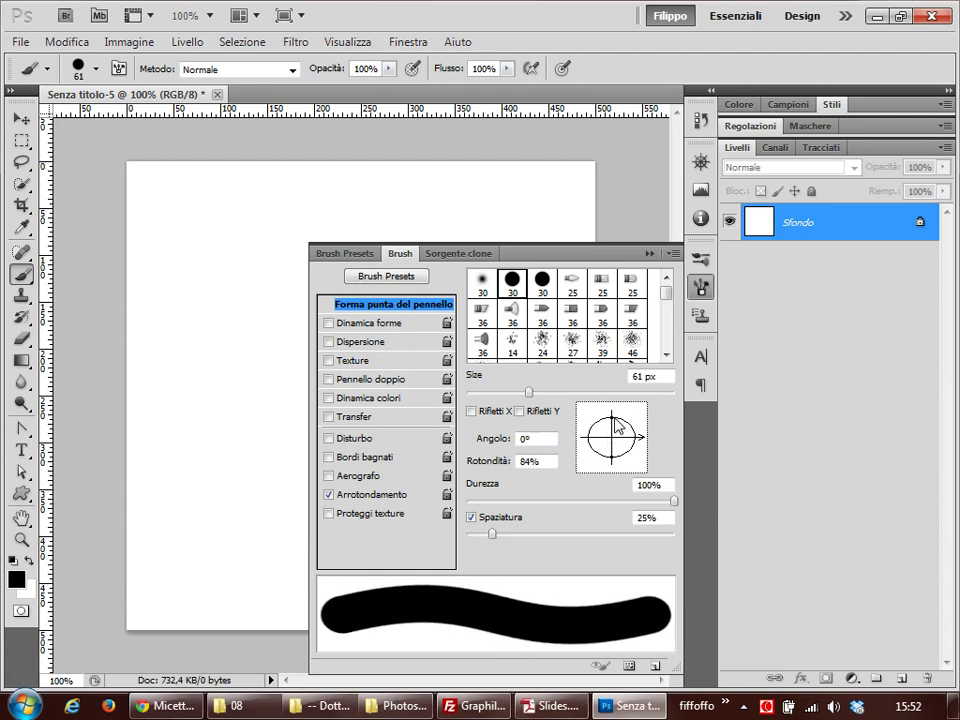
left_click_drag(617, 442, 618, 452)
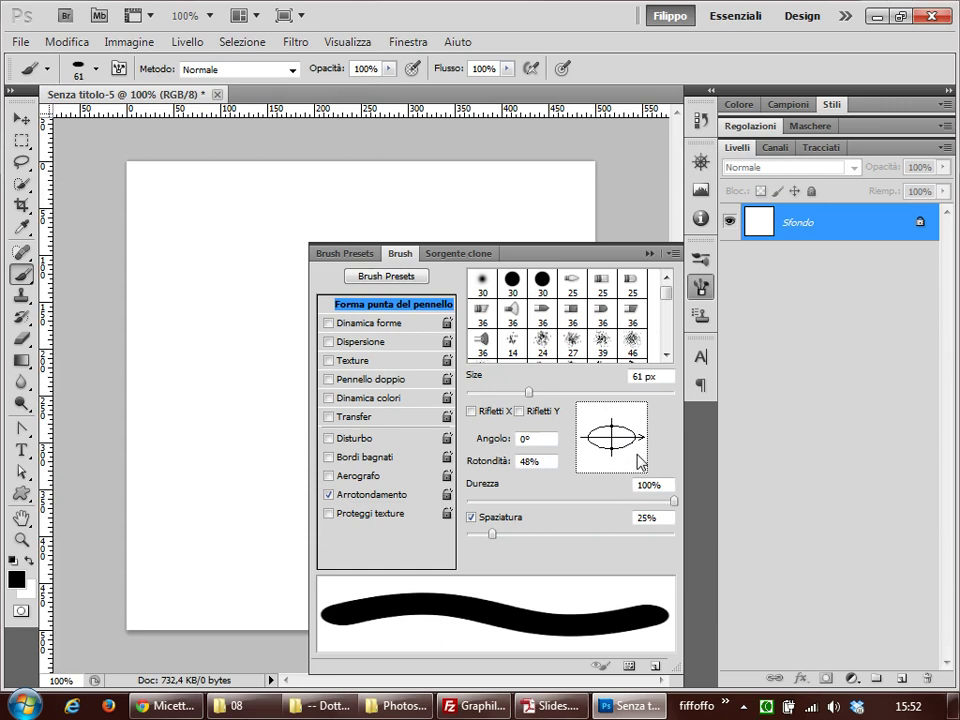
left_click_drag(637, 444, 630, 418)
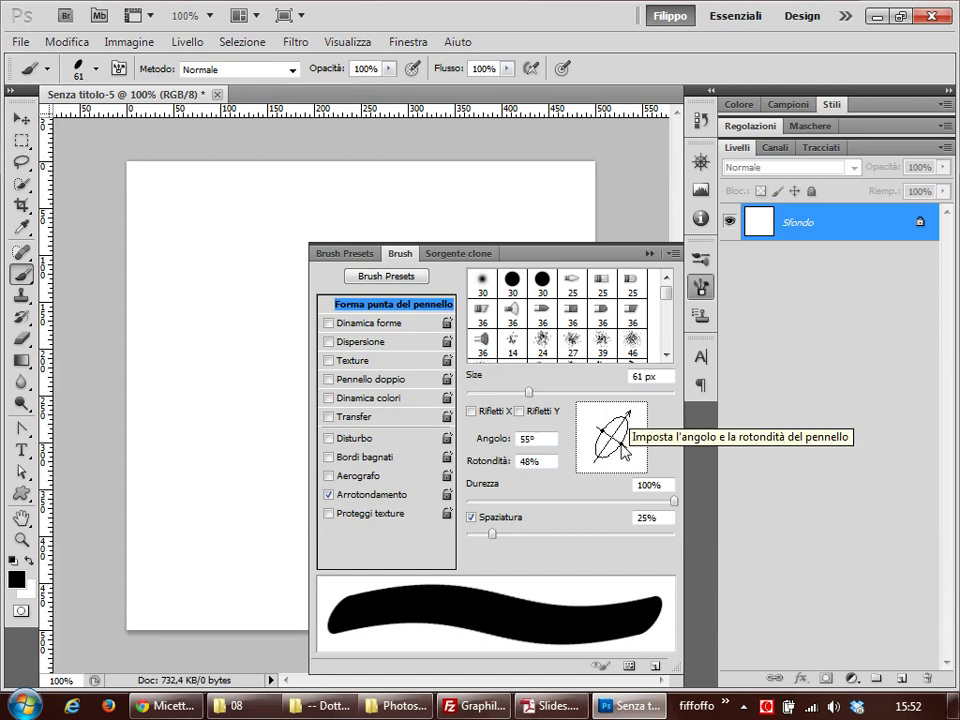
left_click_drag(623, 439, 617, 443)
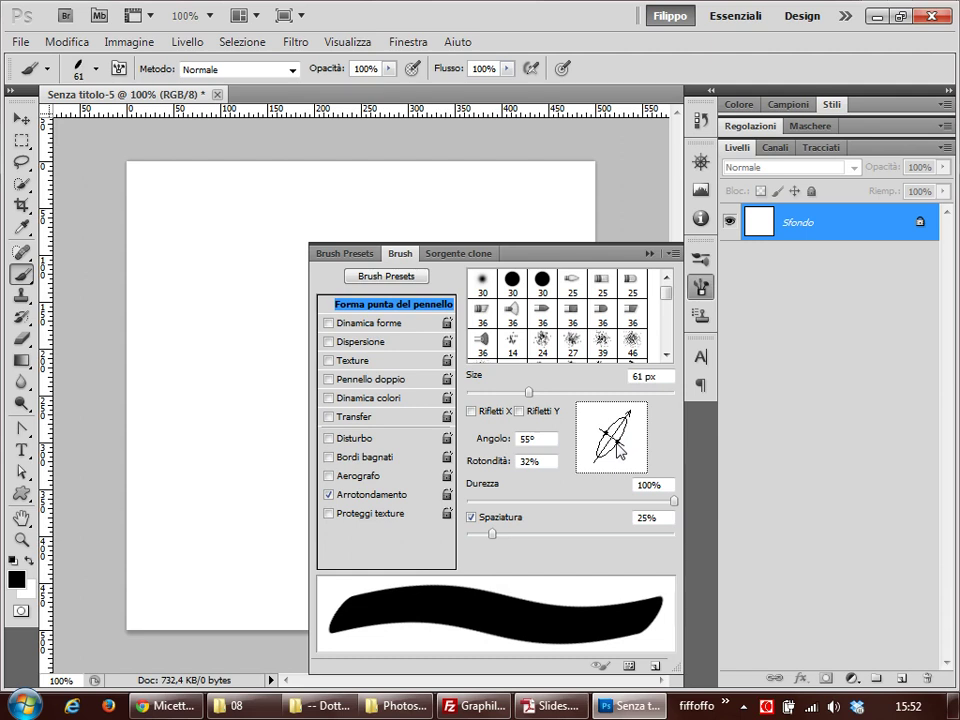
left_click_drag(172, 222, 445, 222)
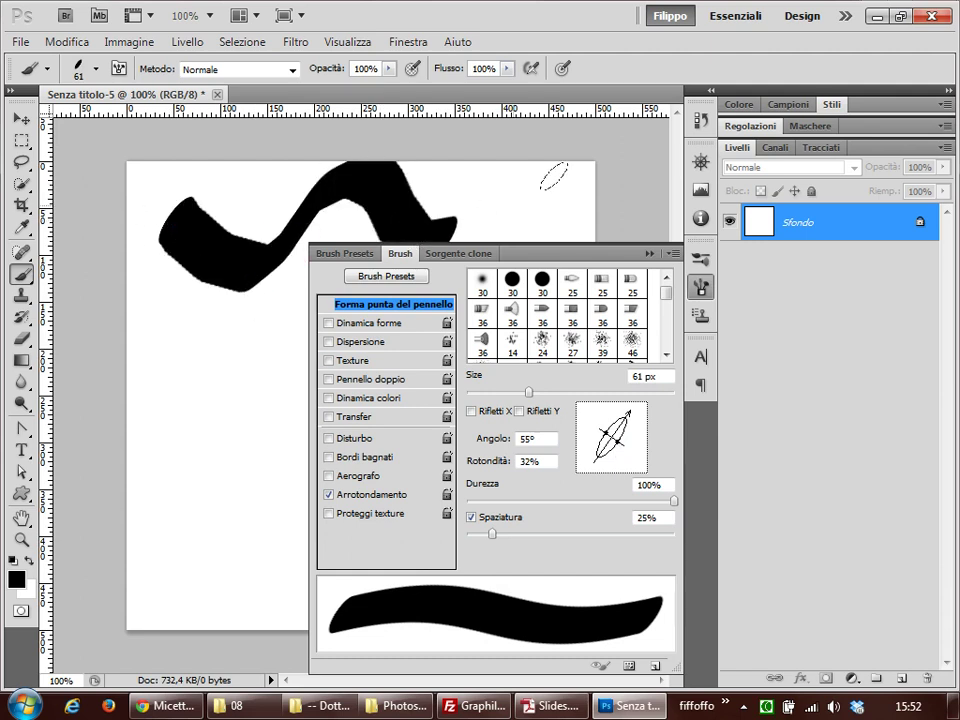
left_click_drag(553, 176, 590, 168)
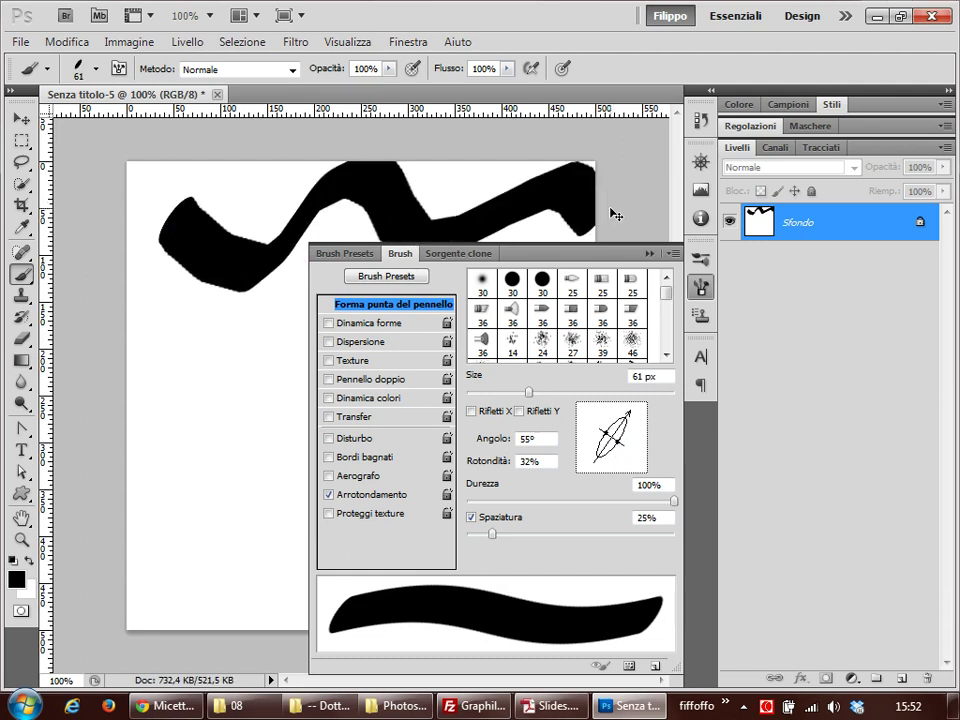
key("ctrl+z")
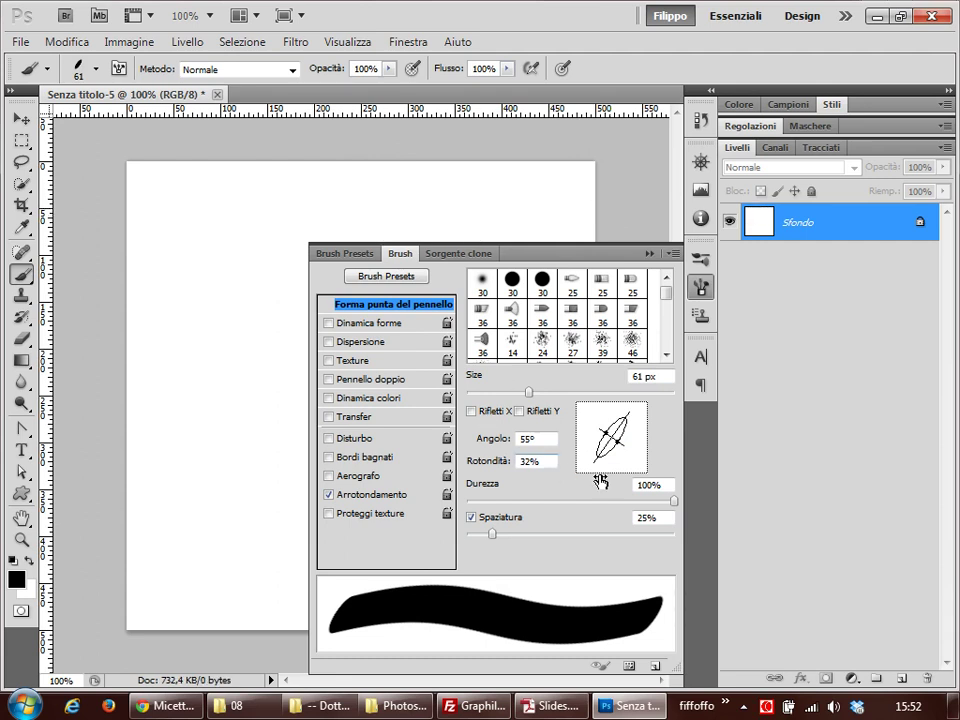
Step: Readjust the tip angle and roundness values, then switch to the 30 px hard round preset
mouse_move(620, 441)
left_mouse_down()
mouse_move(647, 478)
mouse_move(622, 445)
mouse_move(632, 422)
left_mouse_up()
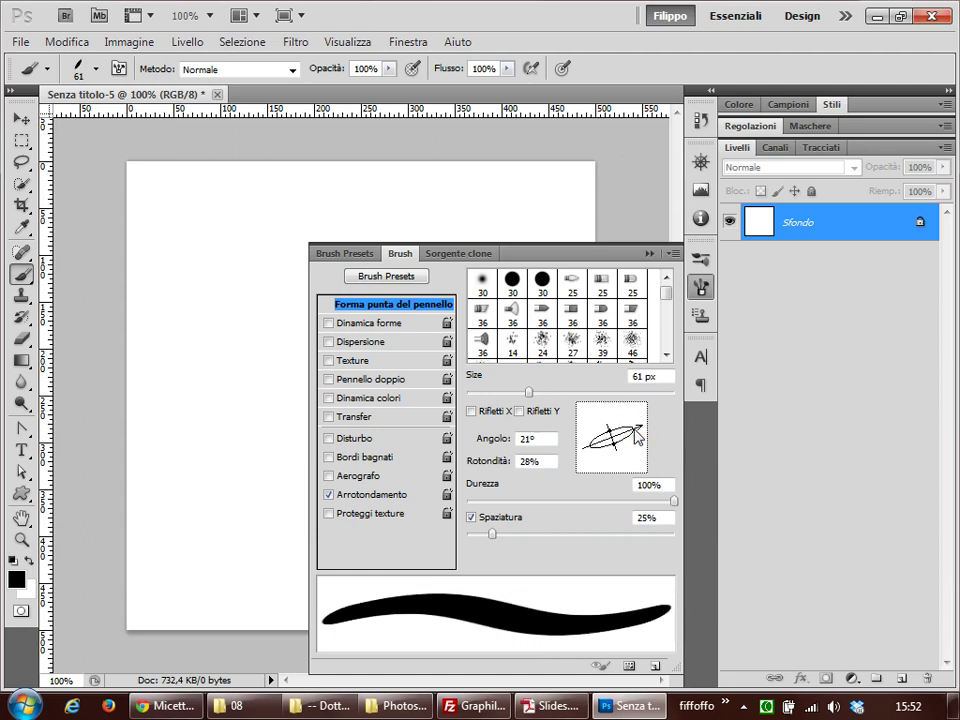
left_click(542, 444)
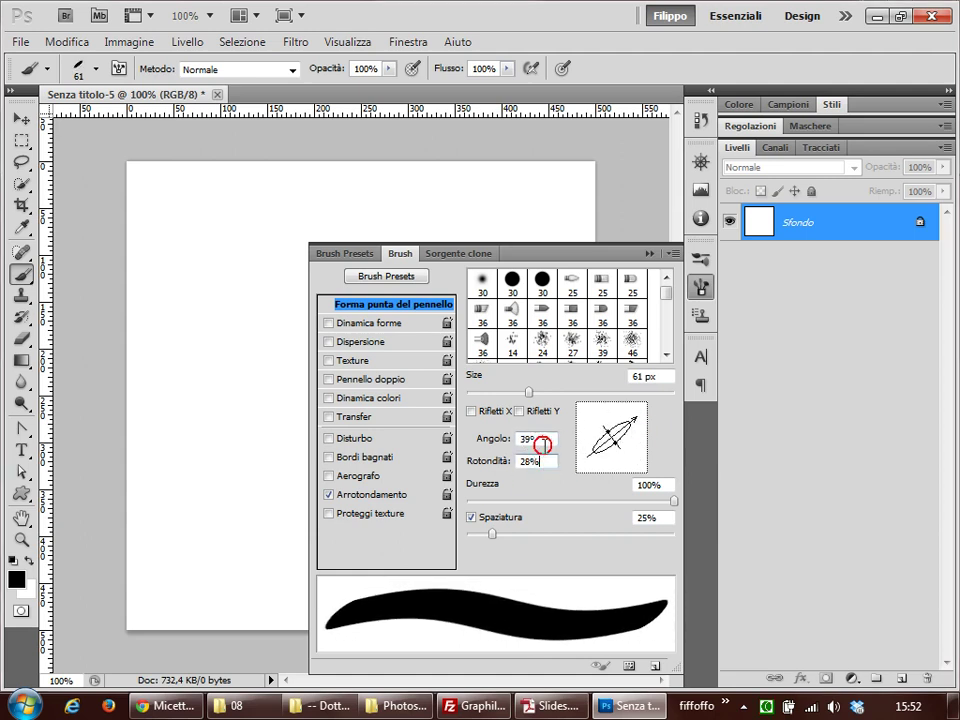
left_click(548, 460)
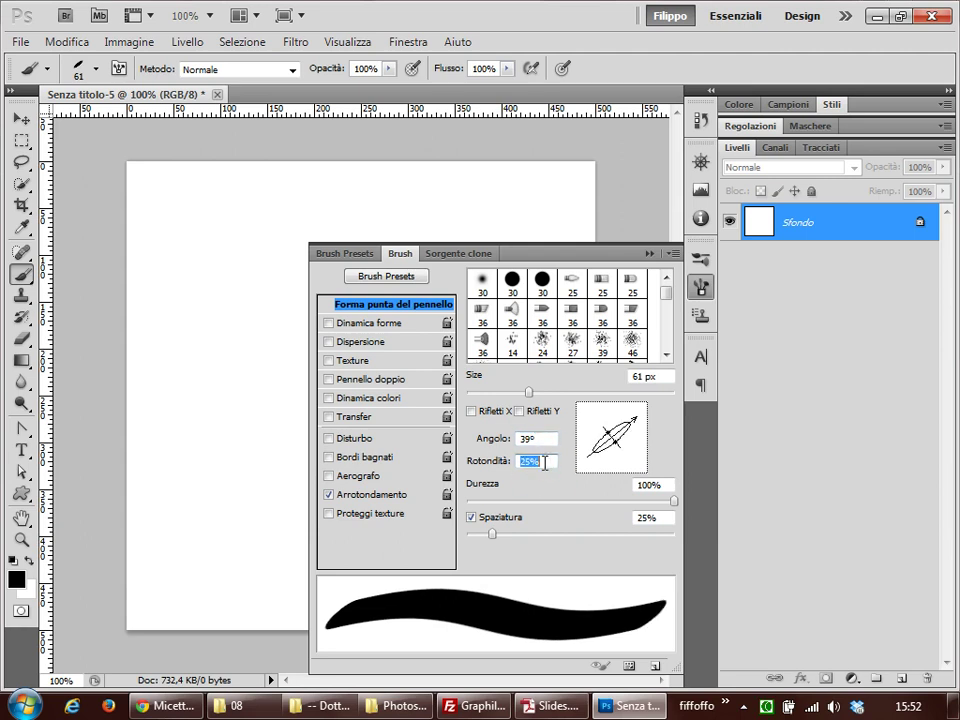
scroll(548, 460, "up", 6)
scroll(548, 460, "up", 6)
scroll(548, 460, "up", 6)
scroll(548, 460, "up", 7)
scroll(548, 460, "down", 3)
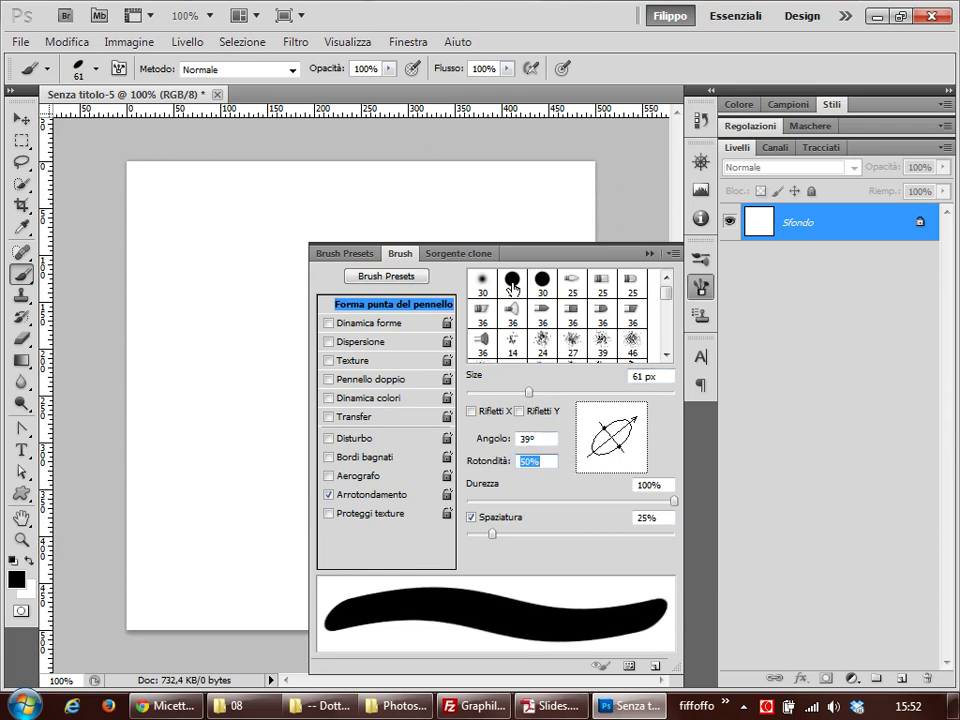
left_click(512, 285)
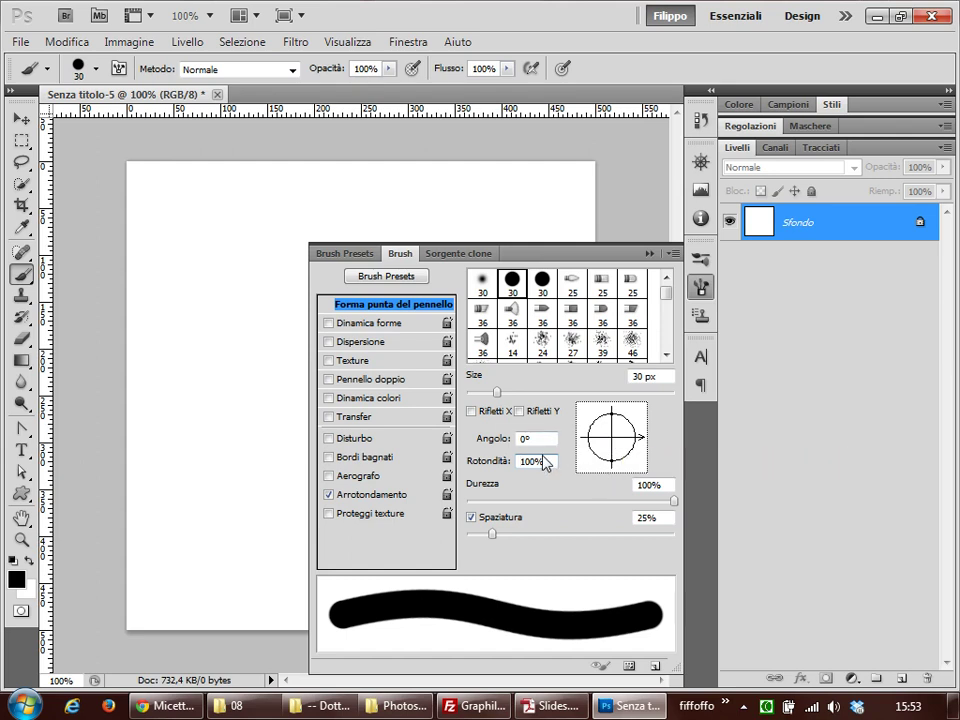
Step: Edit the tip angle and roundness, then enable Shape Dynamics with 56% roundness jitter
left_click(548, 433)
left_click(550, 464)
left_click(361, 326)
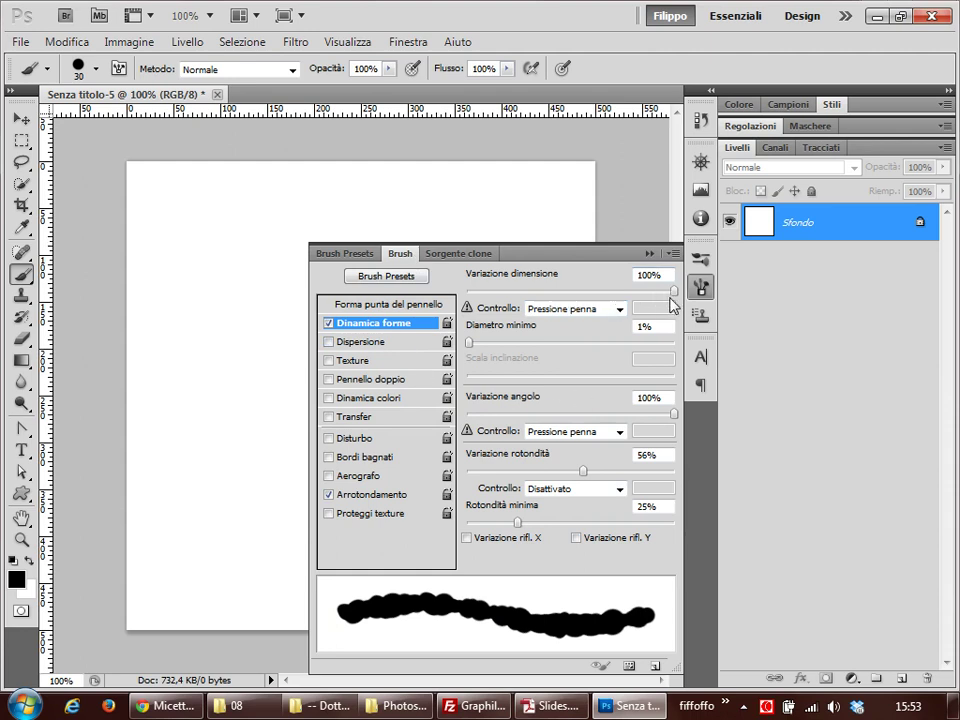
Step: Drop size, angle and roundness jitter to 0%, toggling Shape Dynamics off and back on
left_click_drag(672, 292, 445, 298)
left_click_drag(675, 413, 466, 413)
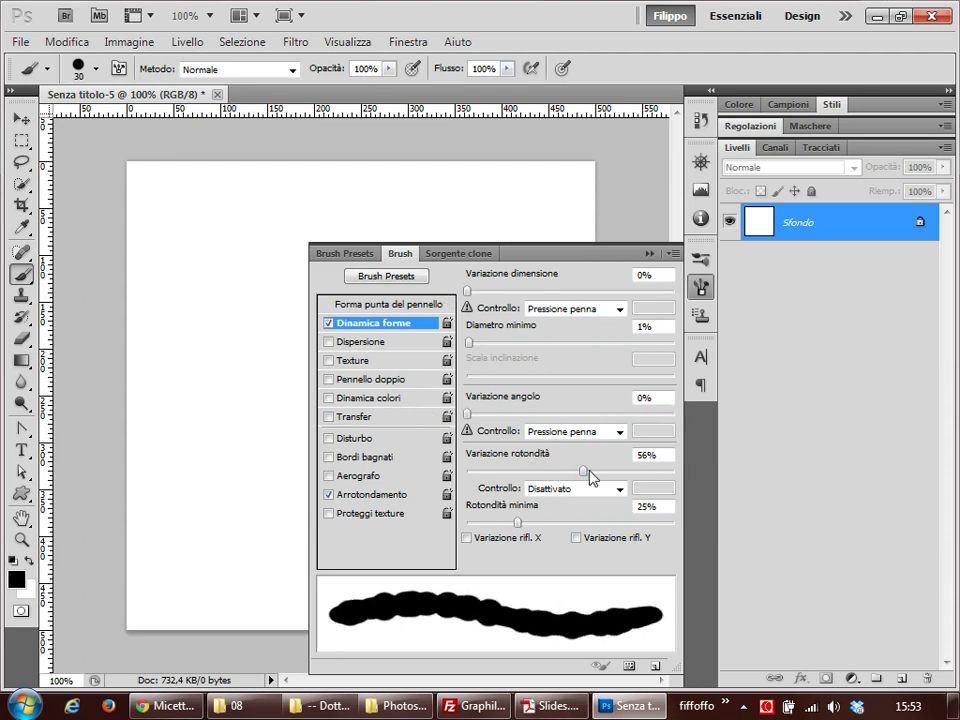
left_click_drag(589, 472, 462, 474)
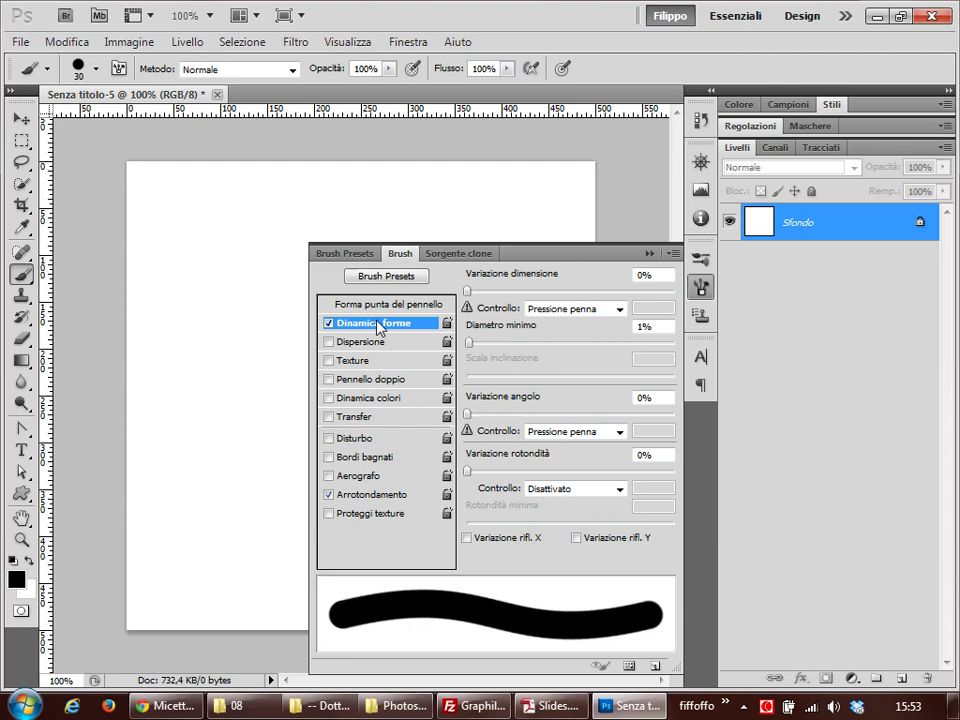
left_click(329, 324)
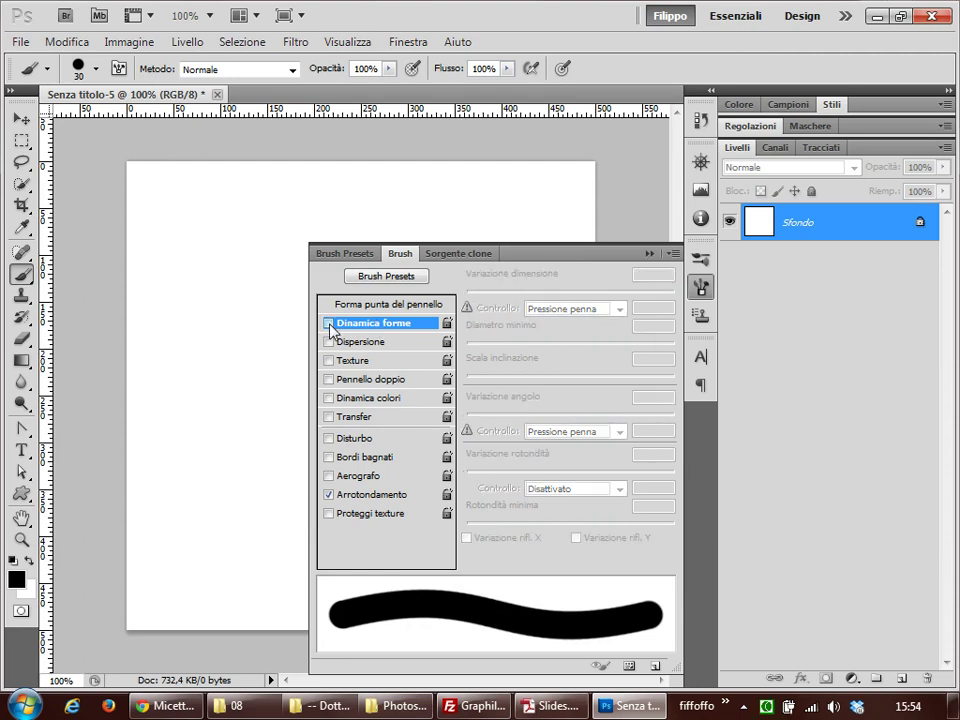
left_click(329, 324)
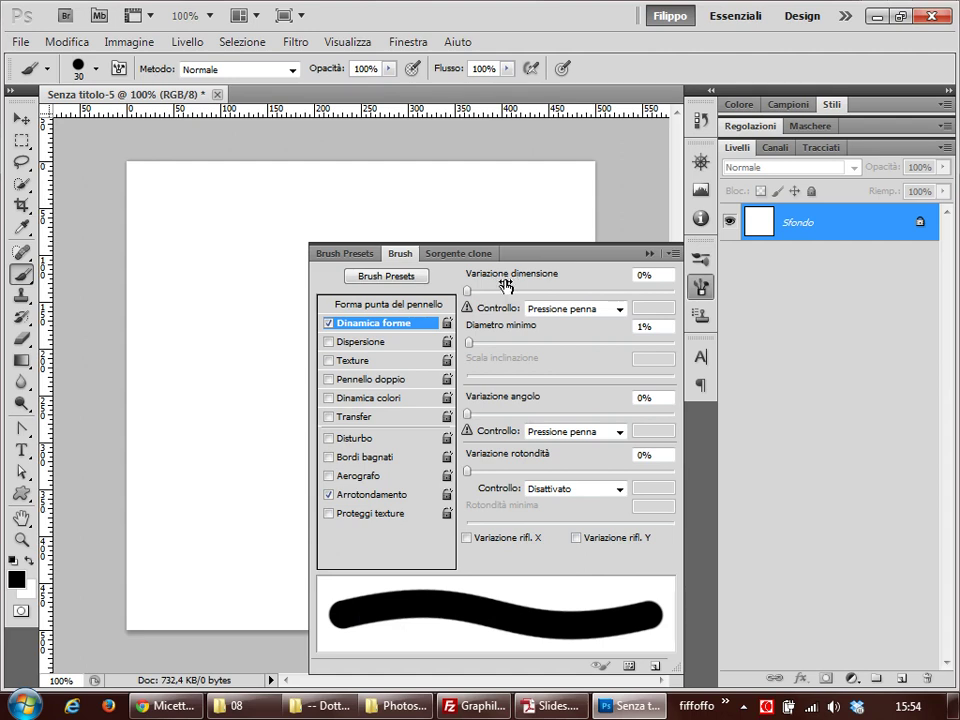
Step: Raise size jitter to 100% and paint two crossing thick strokes down the canvas's left
left_click_drag(467, 291, 684, 298)
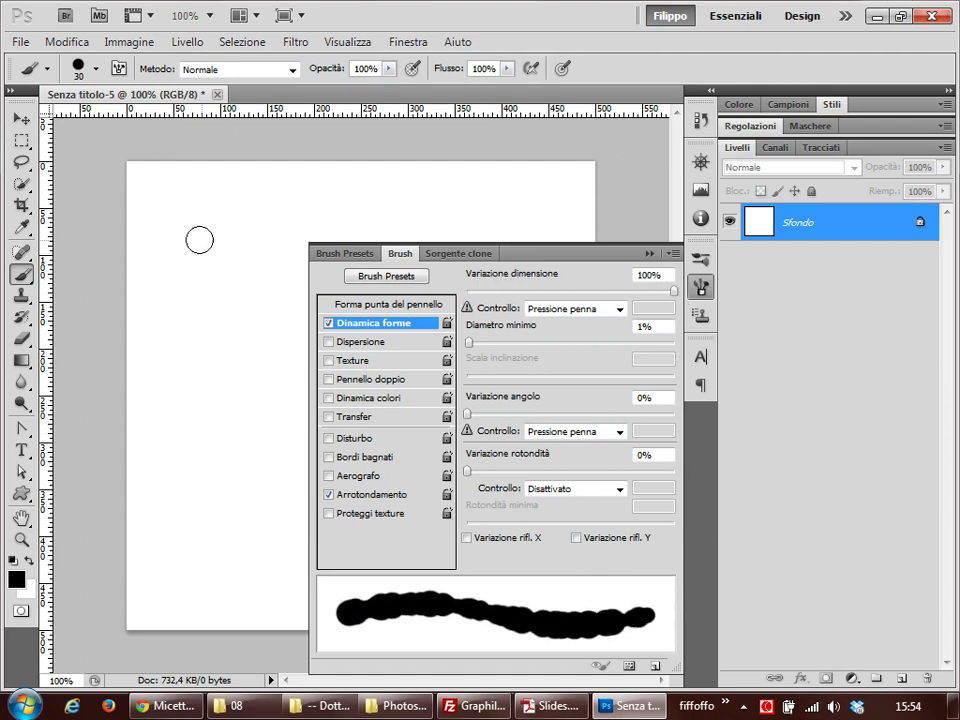
left_click(176, 214)
mouse_move(176, 214)
left_mouse_down()
mouse_move(240, 229)
mouse_move(268, 266)
mouse_move(270, 344)
mouse_move(242, 435)
mouse_move(244, 519)
left_mouse_up()
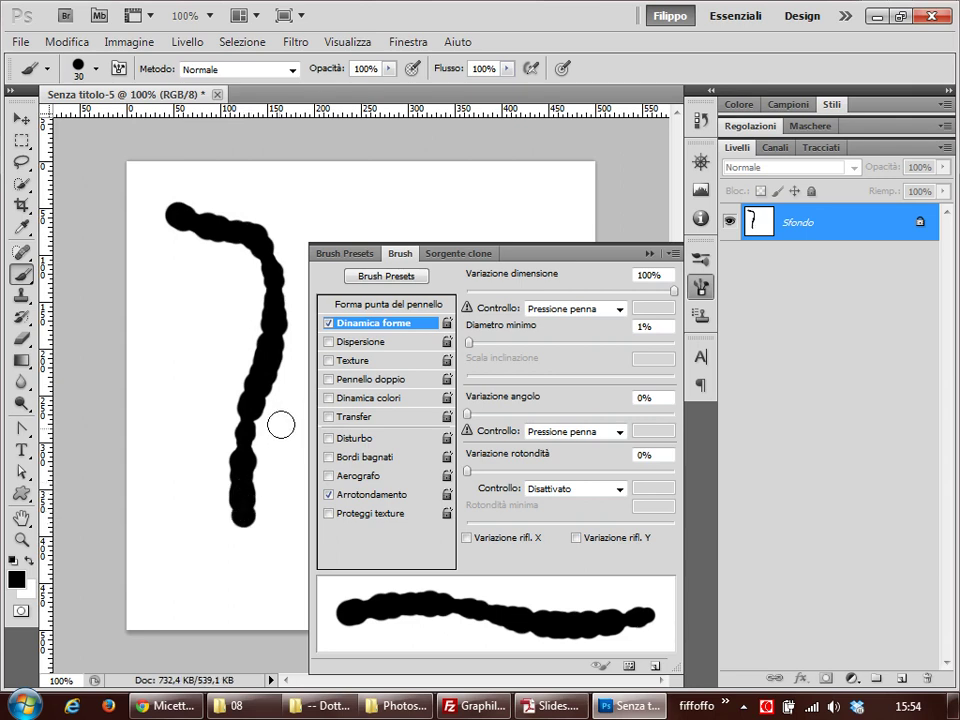
mouse_move(240, 293)
left_mouse_down()
mouse_move(214, 349)
mouse_move(229, 414)
mouse_move(186, 552)
mouse_move(264, 574)
left_mouse_up()
Step: Compare minimum diameter at 90% and 0% with test strokes across the canvas top
double_click(660, 327)
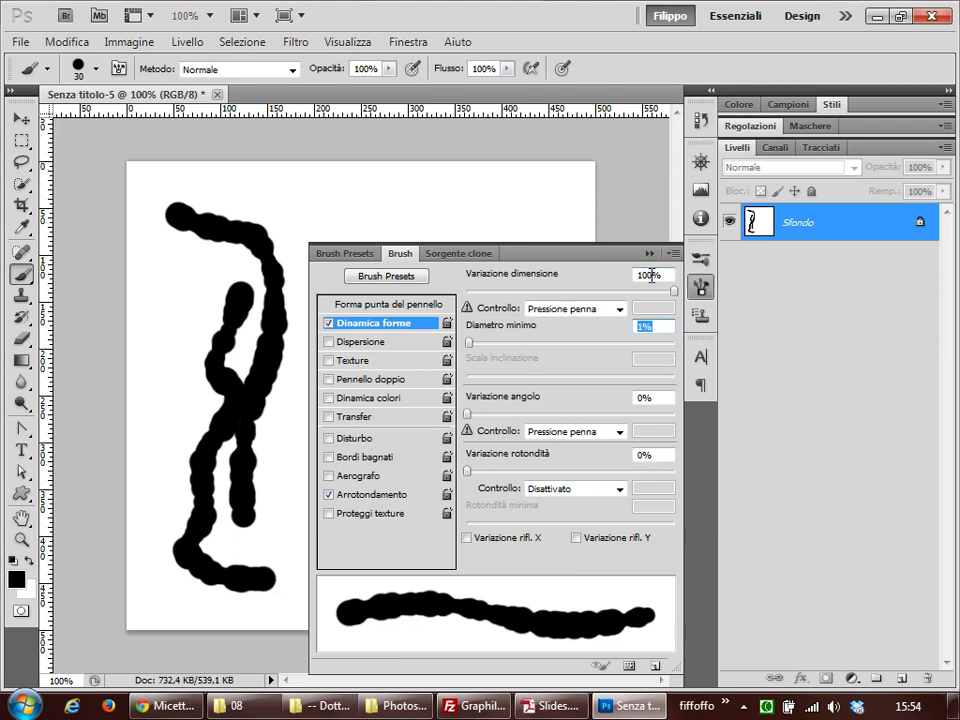
left_click_drag(290, 187, 396, 186)
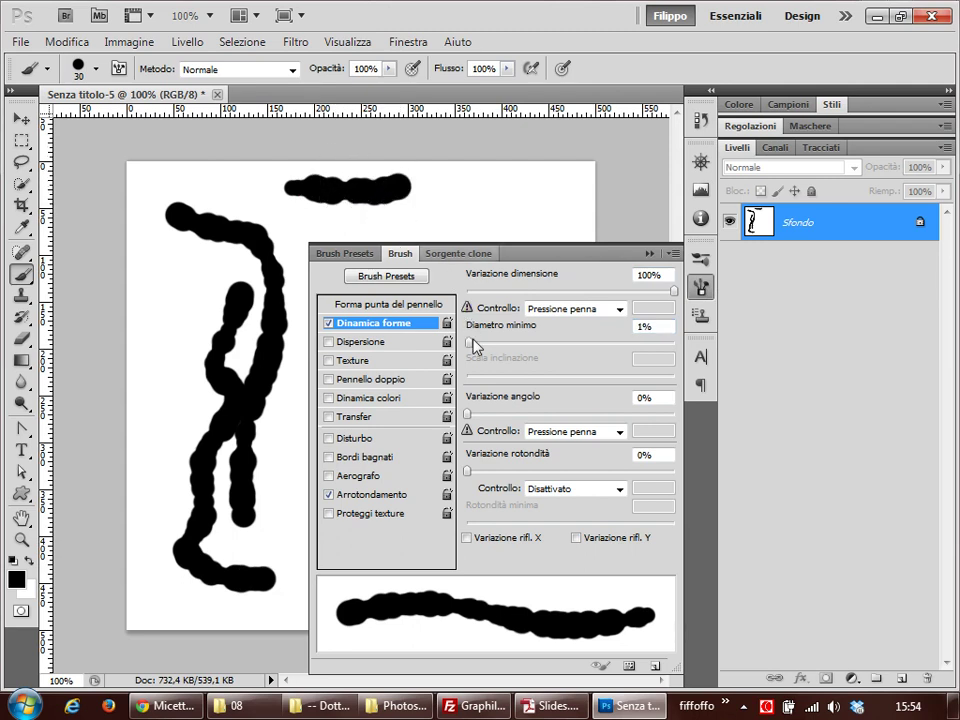
mouse_move(468, 343)
left_mouse_down()
mouse_move(561, 345)
mouse_move(651, 364)
mouse_move(651, 342)
left_mouse_up()
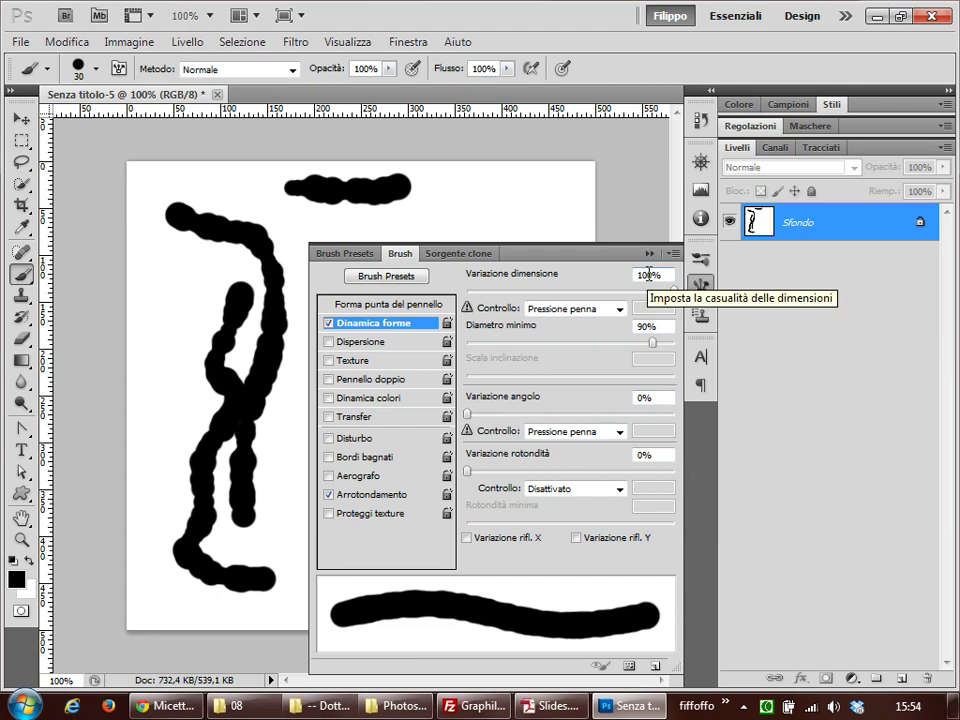
mouse_move(445, 213)
left_mouse_down()
mouse_move(559, 203)
mouse_move(573, 220)
left_mouse_up()
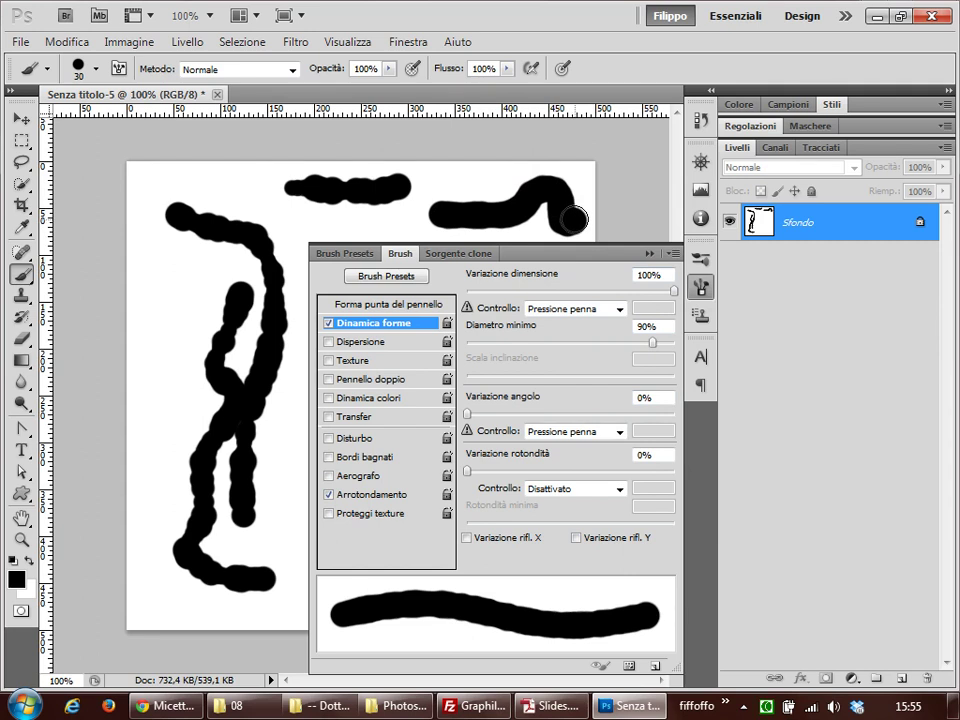
mouse_move(652, 342)
left_mouse_down()
mouse_move(460, 345)
mouse_move(681, 348)
mouse_move(368, 347)
left_mouse_up()
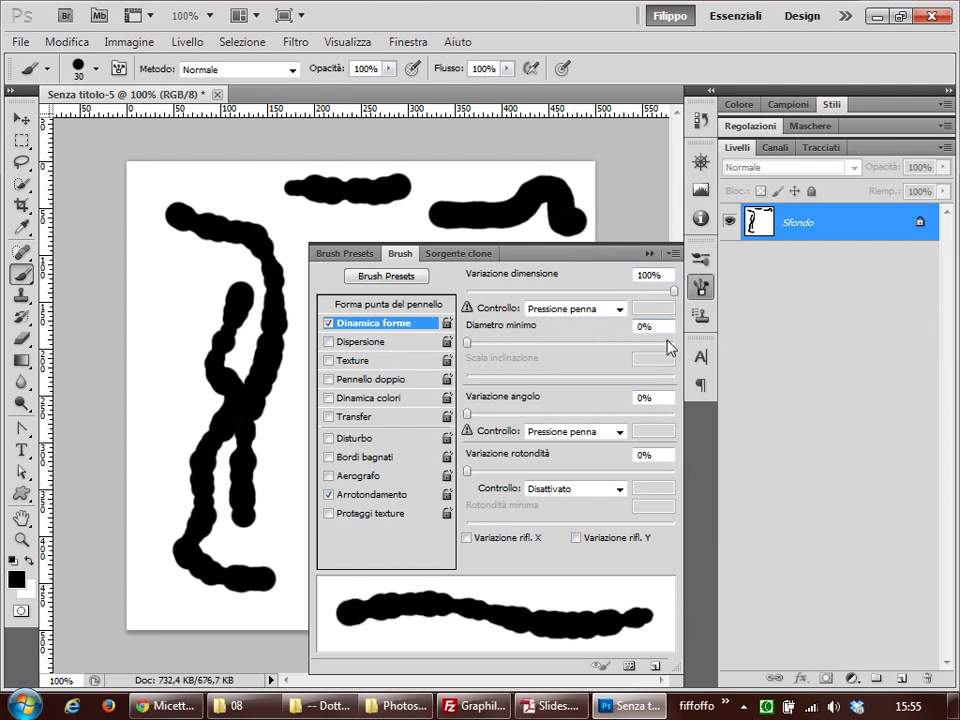
left_click(645, 274)
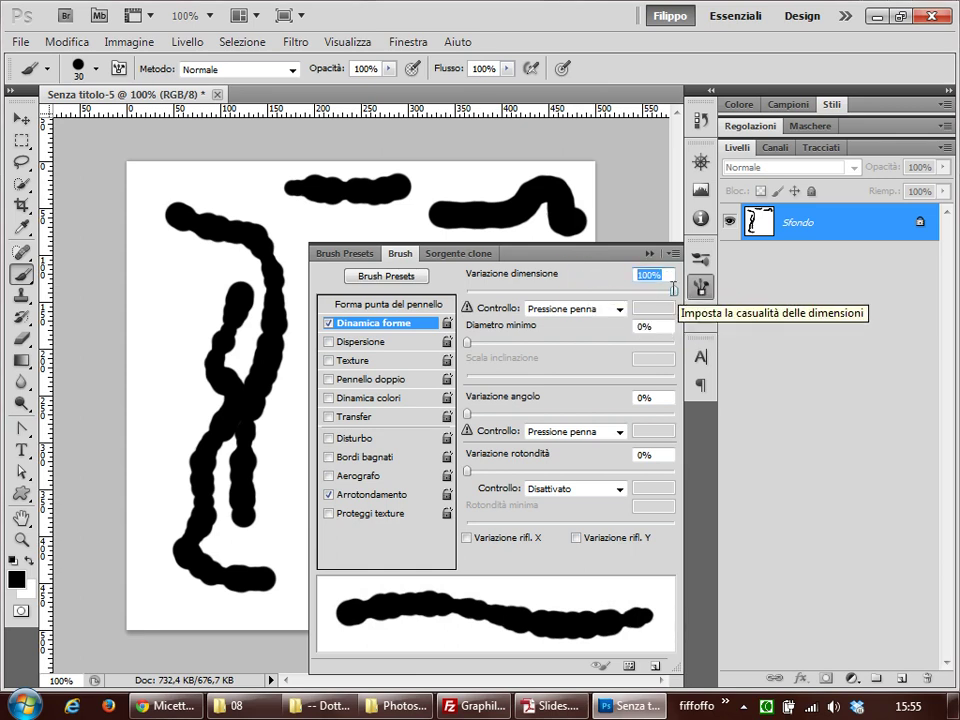
left_click(398, 305)
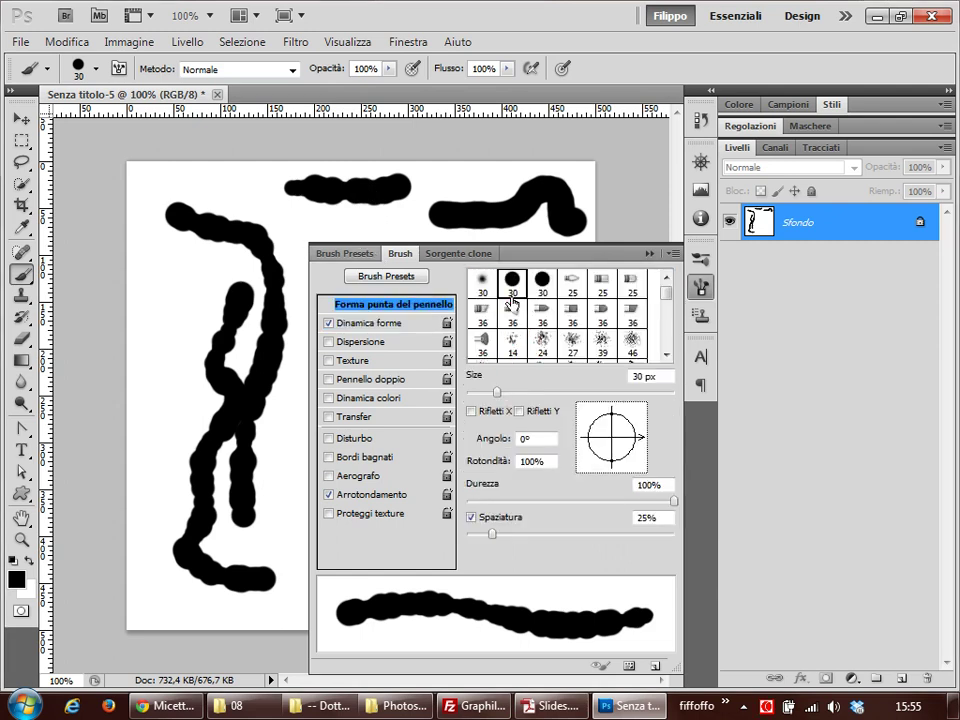
left_click(390, 322)
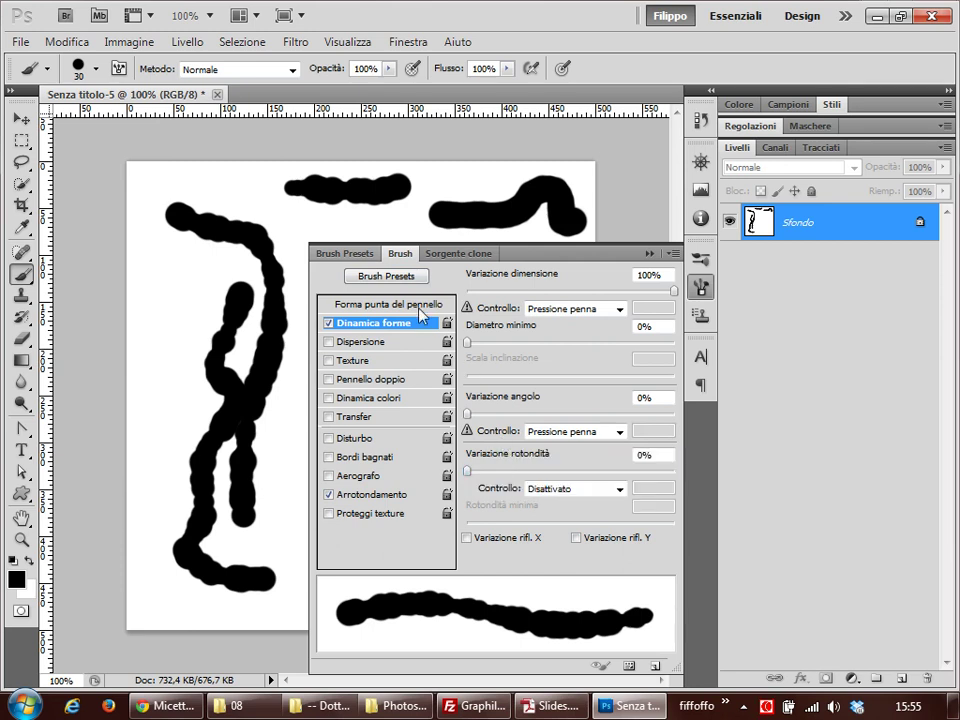
Step: Make the tip a thin 8%-roundness ellipse at 92°, then return to Shape Dynamics
left_click(390, 303)
mouse_move(638, 440)
left_mouse_down()
mouse_move(640, 428)
mouse_move(640, 437)
mouse_move(596, 414)
mouse_move(584, 441)
mouse_move(567, 444)
mouse_move(591, 488)
mouse_move(596, 468)
mouse_move(639, 462)
mouse_move(654, 414)
mouse_move(627, 410)
left_mouse_up()
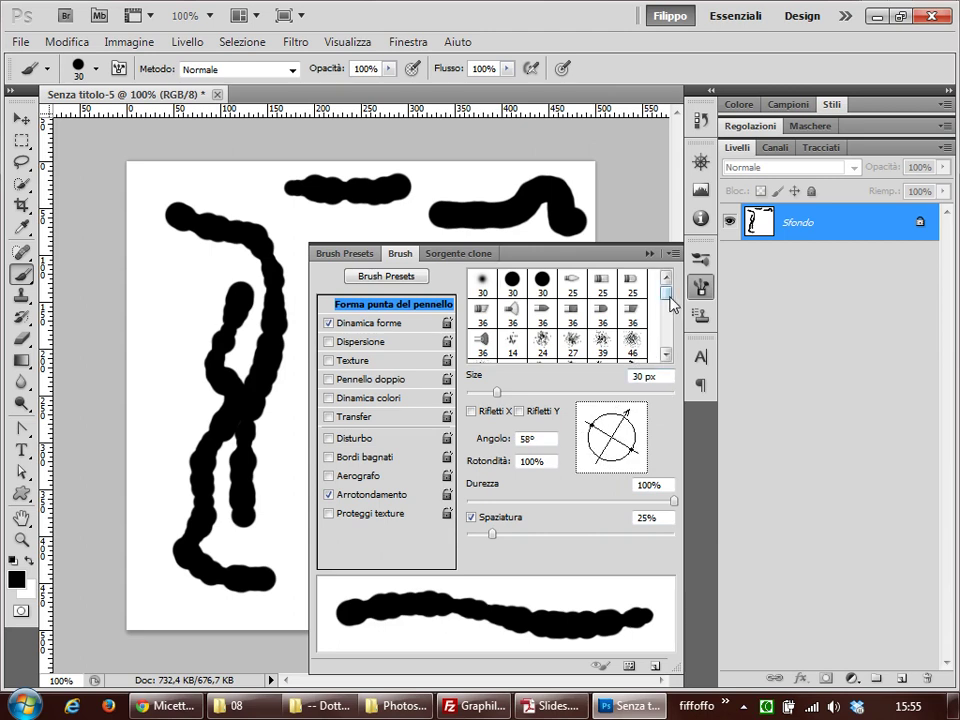
left_click_drag(670, 298, 669, 290)
left_click_drag(629, 450, 613, 446)
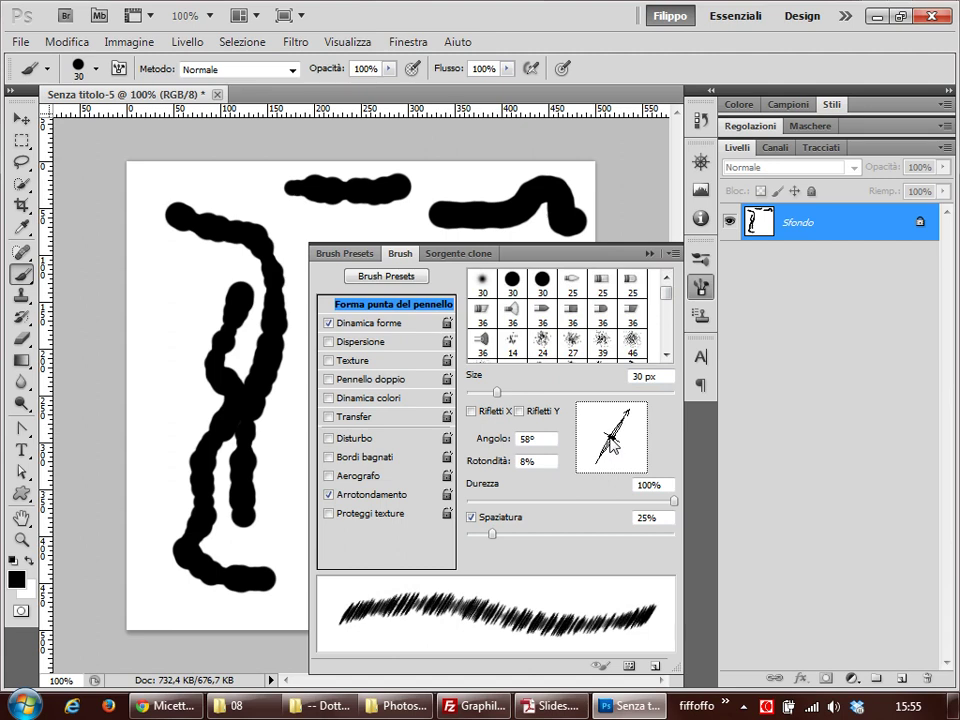
left_click_drag(612, 440, 611, 418)
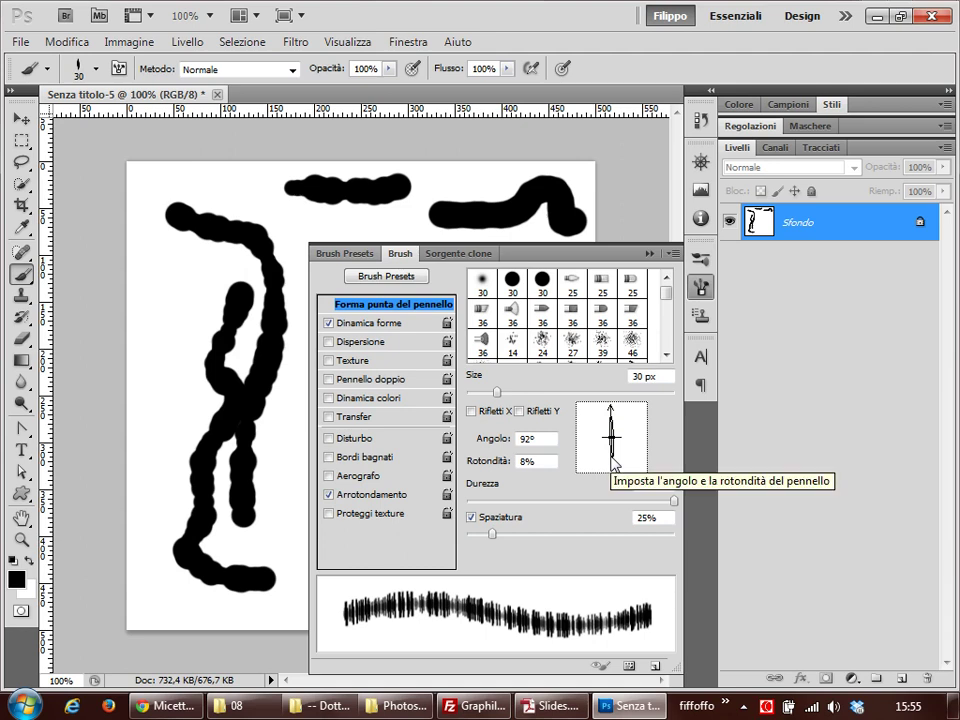
left_click(380, 324)
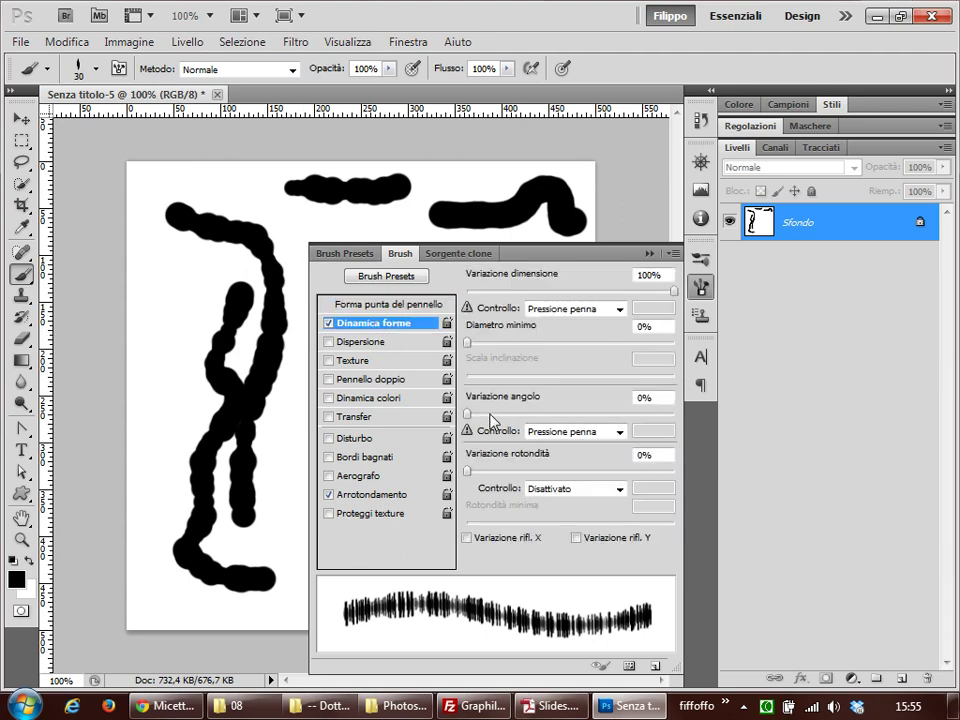
Step: Set size jitter to 0% and try out several angle jitter values
left_click_drag(672, 290, 466, 290)
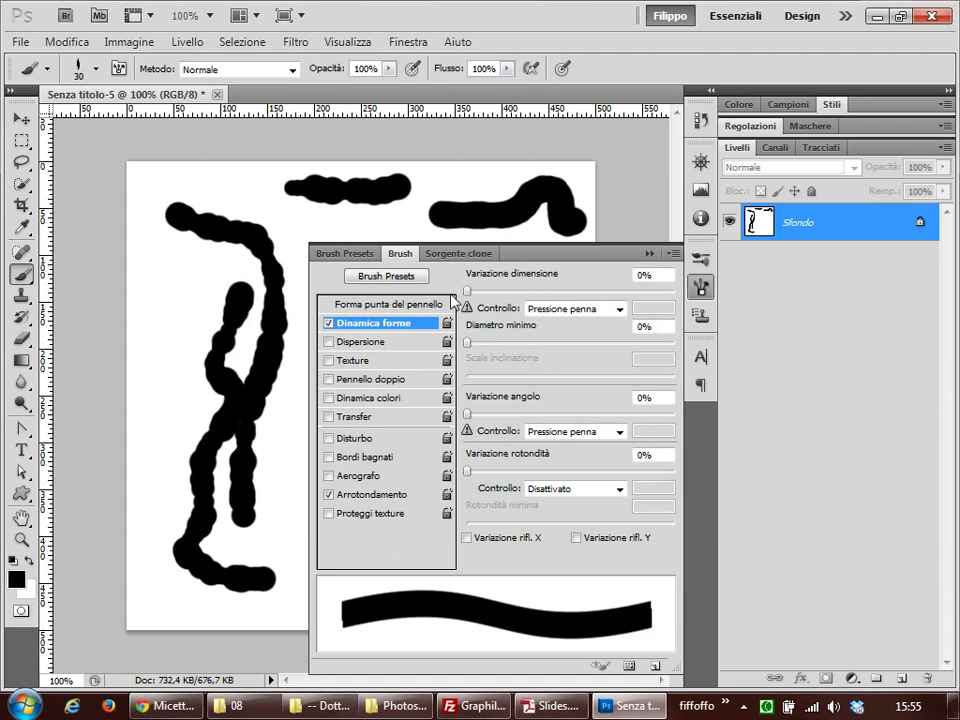
mouse_move(466, 413)
left_mouse_down()
mouse_move(513, 411)
mouse_move(490, 416)
left_mouse_up()
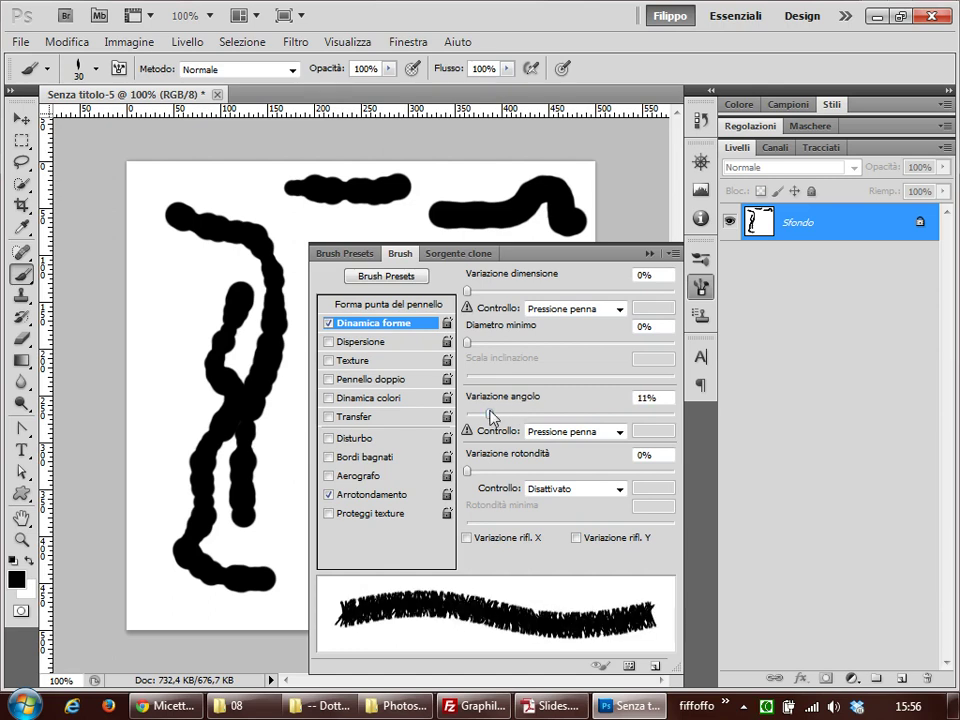
mouse_move(489, 412)
left_mouse_down()
mouse_move(701, 420)
mouse_move(445, 420)
mouse_move(748, 428)
mouse_move(461, 432)
left_mouse_up()
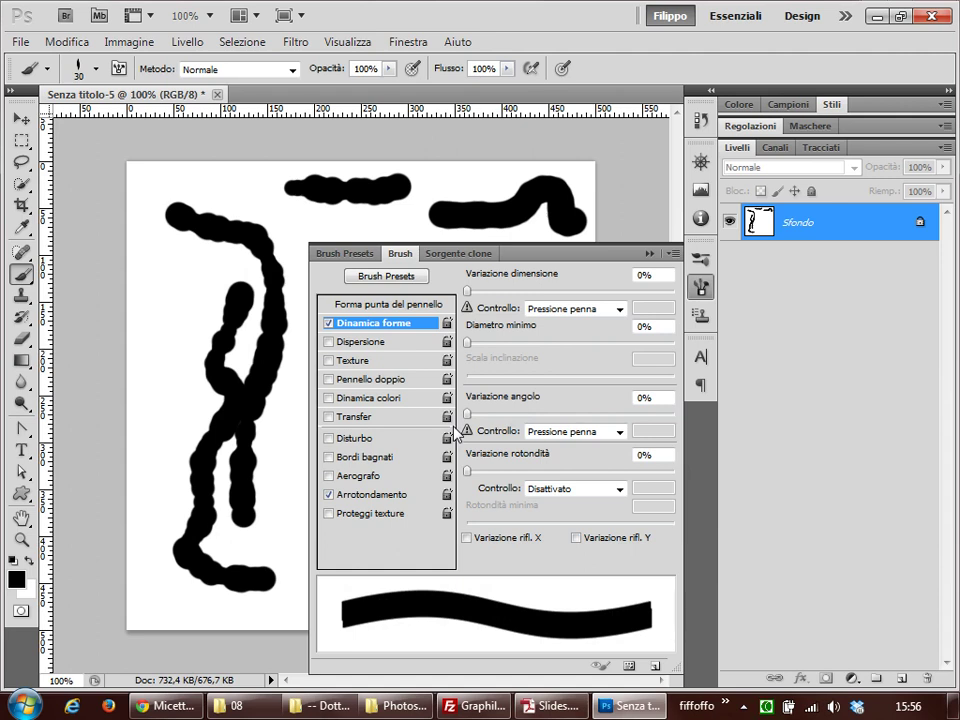
mouse_move(465, 410)
left_mouse_down()
mouse_move(570, 418)
mouse_move(420, 416)
left_mouse_up()
Step: Settle on 0% size jitter and about 49% angle jitter, then paint a bristly stroke
left_click_drag(466, 290, 652, 290)
mouse_move(466, 413)
left_mouse_down()
mouse_move(626, 413)
mouse_move(381, 425)
left_mouse_up()
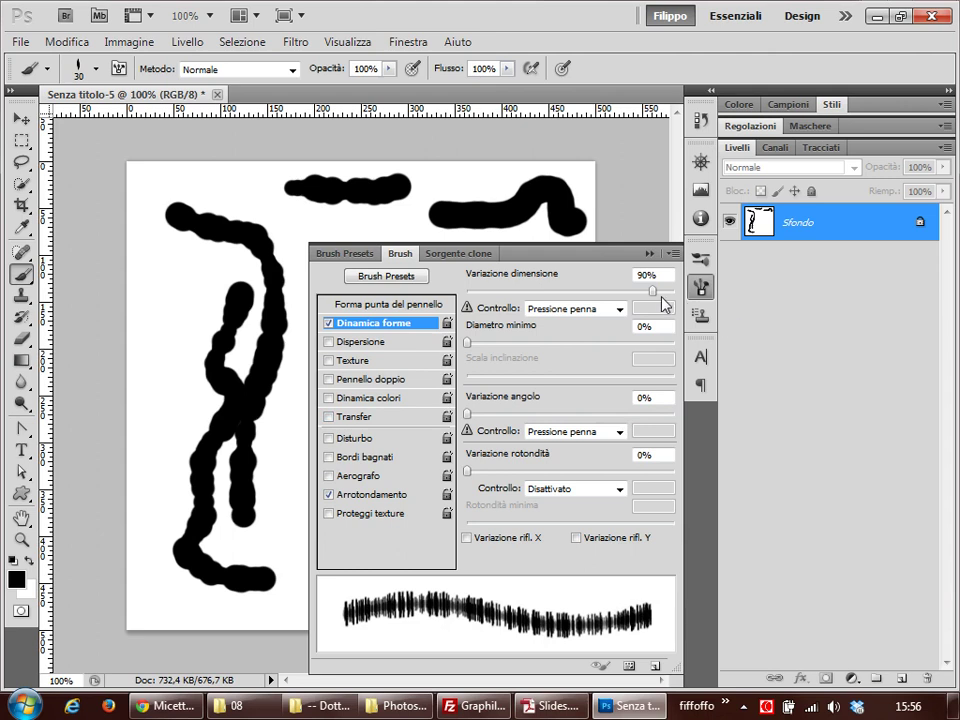
left_click_drag(655, 291, 410, 268)
left_click_drag(467, 413, 569, 418)
left_click_drag(160, 274, 314, 216)
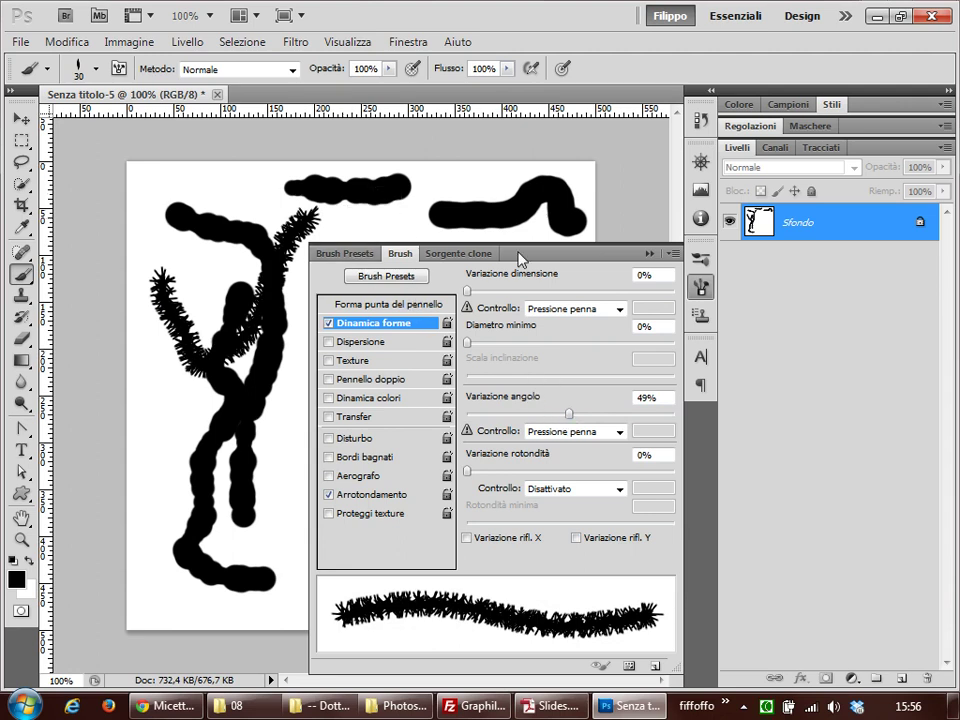
Step: Select the entire canvas and delete its contents, leaving it blank white
left_click(701, 287)
key("ctrl+a")
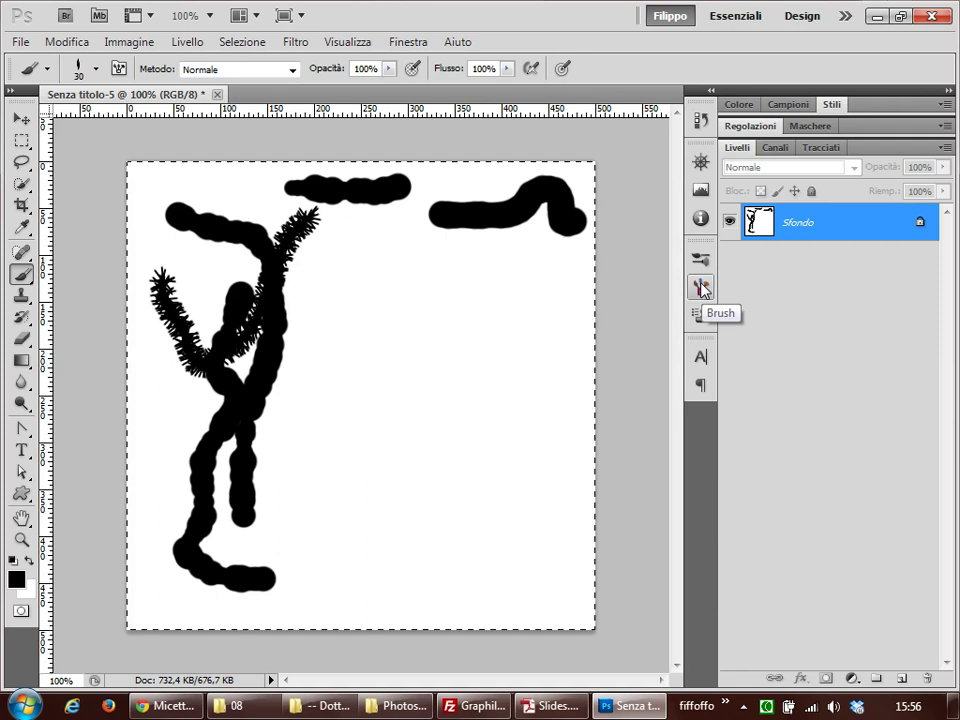
key("shift+BackSpace")
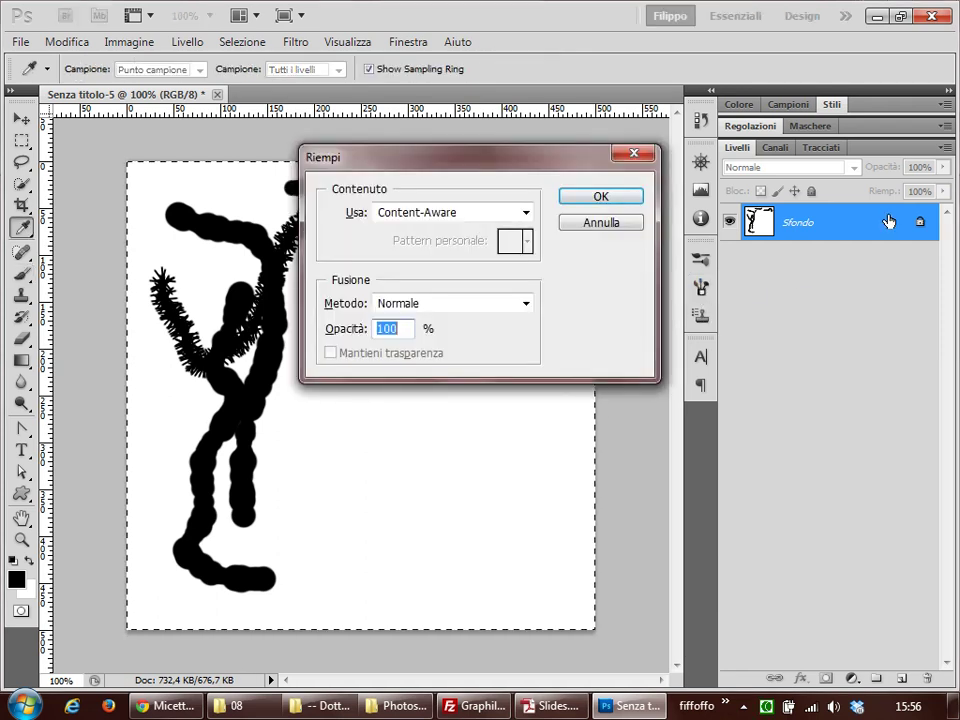
key("Escape")
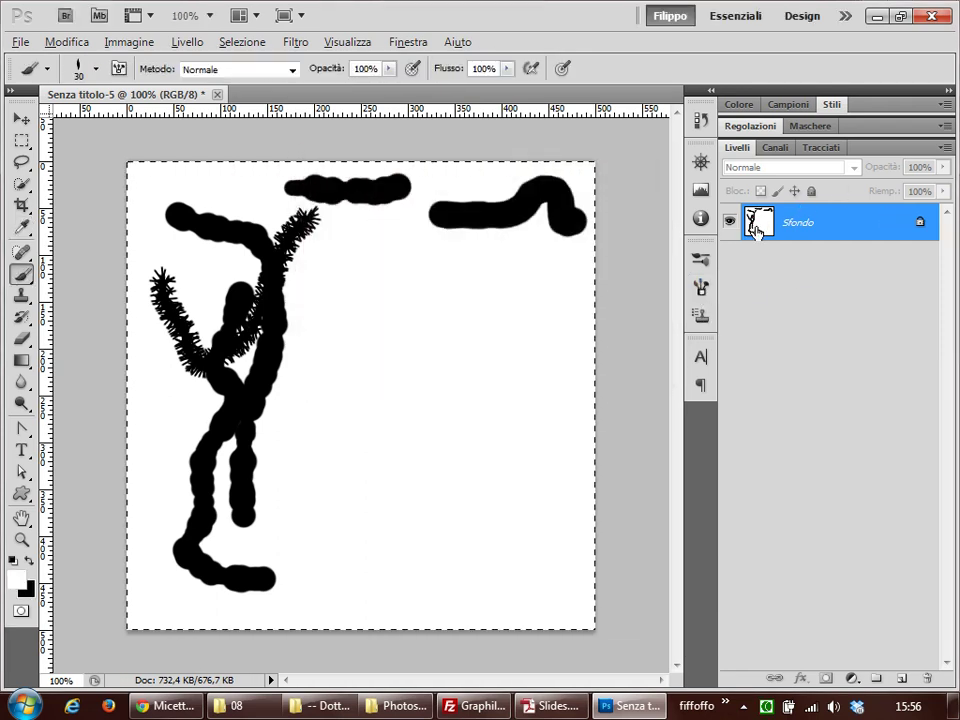
key("BackSpace")
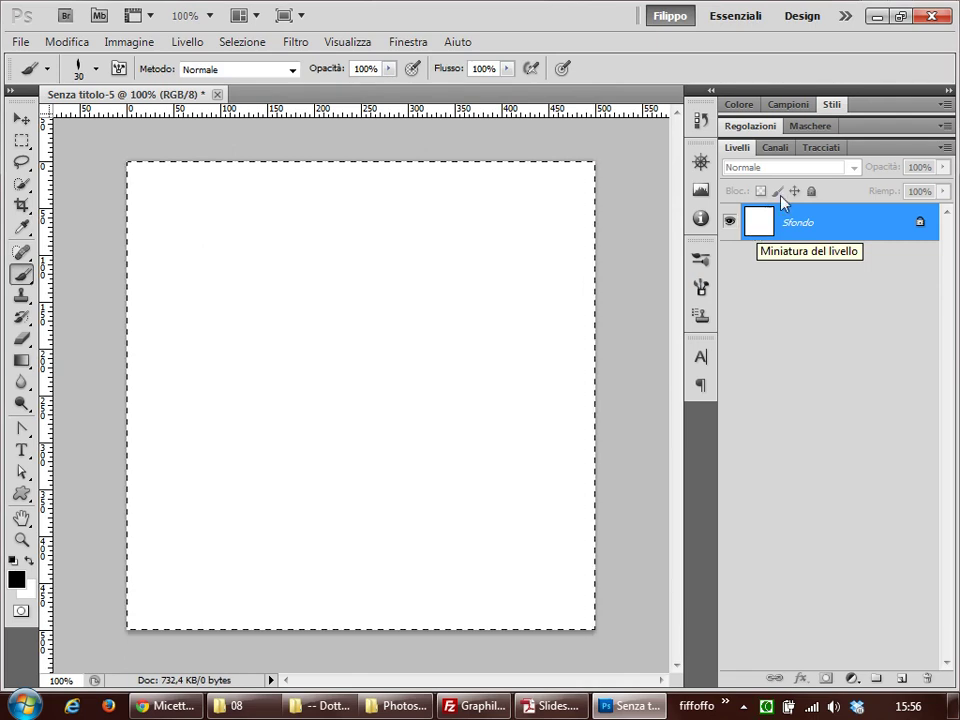
left_click(703, 289)
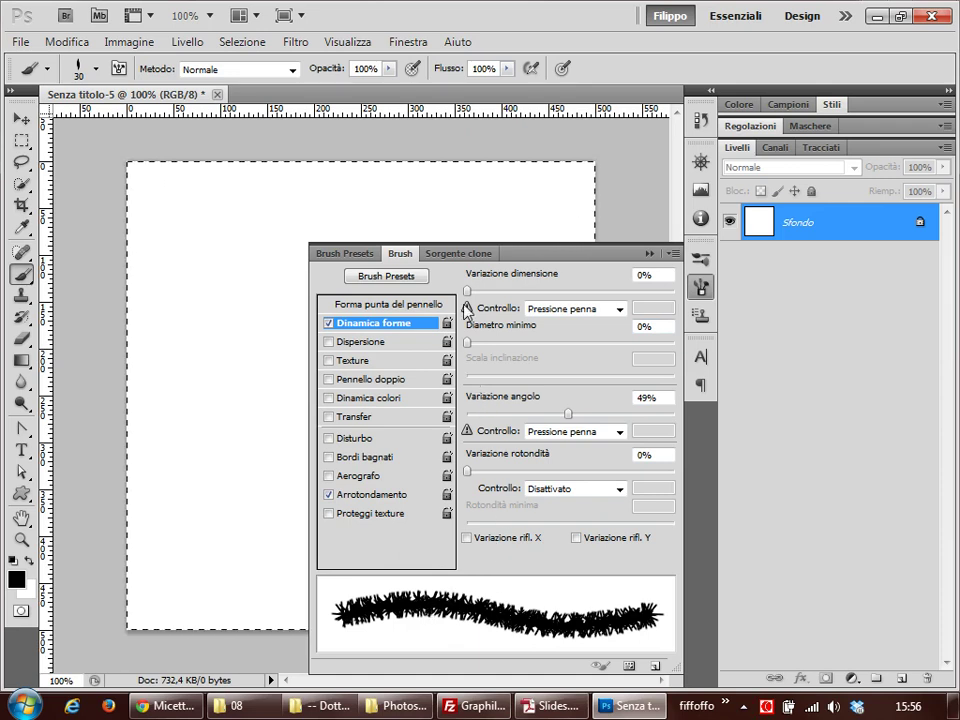
Step: Set brush spacing to 590% and paint a looping stroke of scattered tick marks
left_click(383, 305)
mouse_move(506, 540)
left_mouse_down()
mouse_move(491, 538)
mouse_move(624, 546)
mouse_move(654, 545)
mouse_move(656, 536)
left_mouse_up()
mouse_move(157, 235)
left_mouse_down()
mouse_move(241, 290)
mouse_move(257, 551)
mouse_move(194, 523)
mouse_move(294, 332)
mouse_move(276, 216)
mouse_move(245, 280)
mouse_move(296, 439)
mouse_move(287, 497)
left_mouse_up()
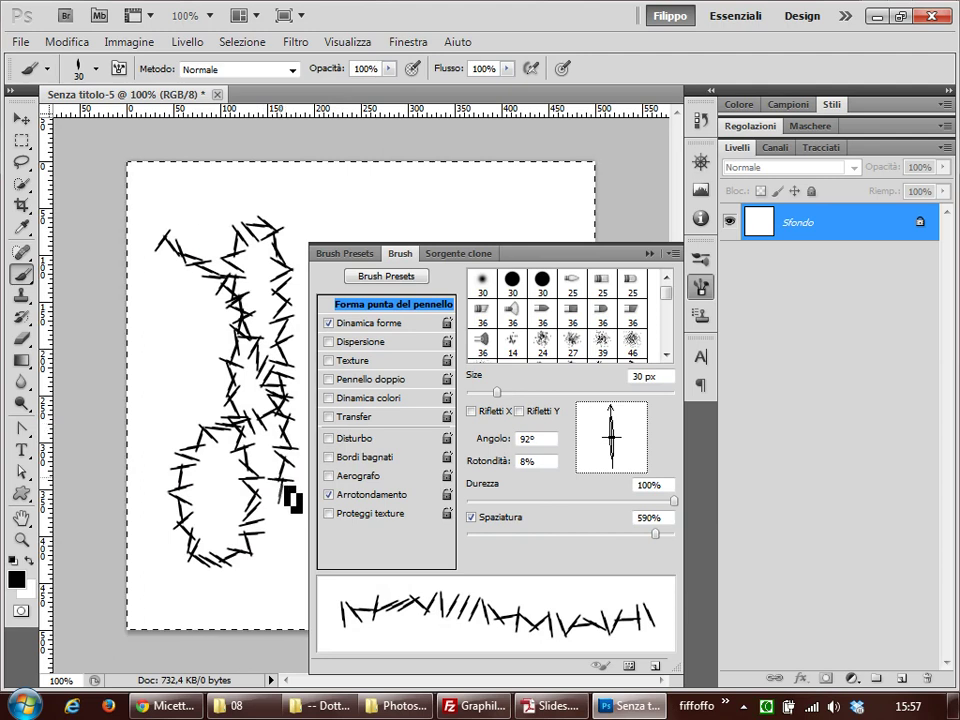
Step: Paint jagged strokes across the top and upper left at 57% and 133% spacing
left_click_drag(655, 534, 525, 534)
mouse_move(357, 192)
left_mouse_down()
mouse_move(415, 215)
mouse_move(497, 214)
mouse_move(588, 190)
left_mouse_up()
left_click_drag(528, 535, 587, 534)
mouse_move(306, 216)
left_mouse_down()
mouse_move(338, 220)
mouse_move(280, 178)
mouse_move(234, 177)
left_mouse_up()
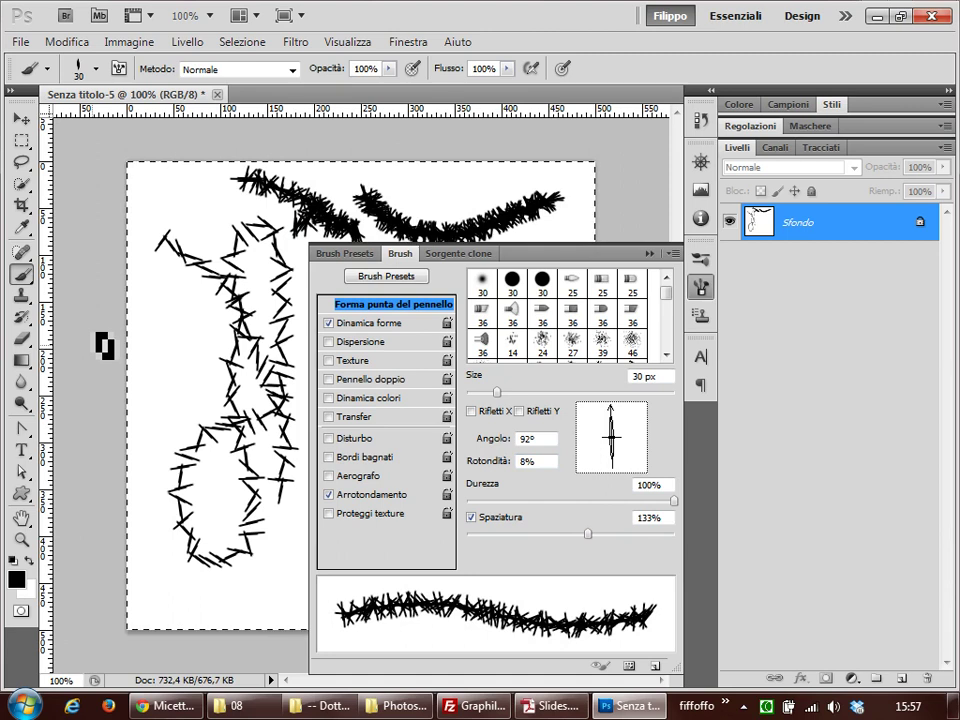
mouse_move(220, 207)
left_mouse_down()
mouse_move(240, 189)
mouse_move(205, 180)
mouse_move(233, 246)
mouse_move(186, 321)
mouse_move(189, 377)
mouse_move(197, 343)
mouse_move(188, 295)
mouse_move(217, 318)
mouse_move(215, 305)
left_mouse_up()
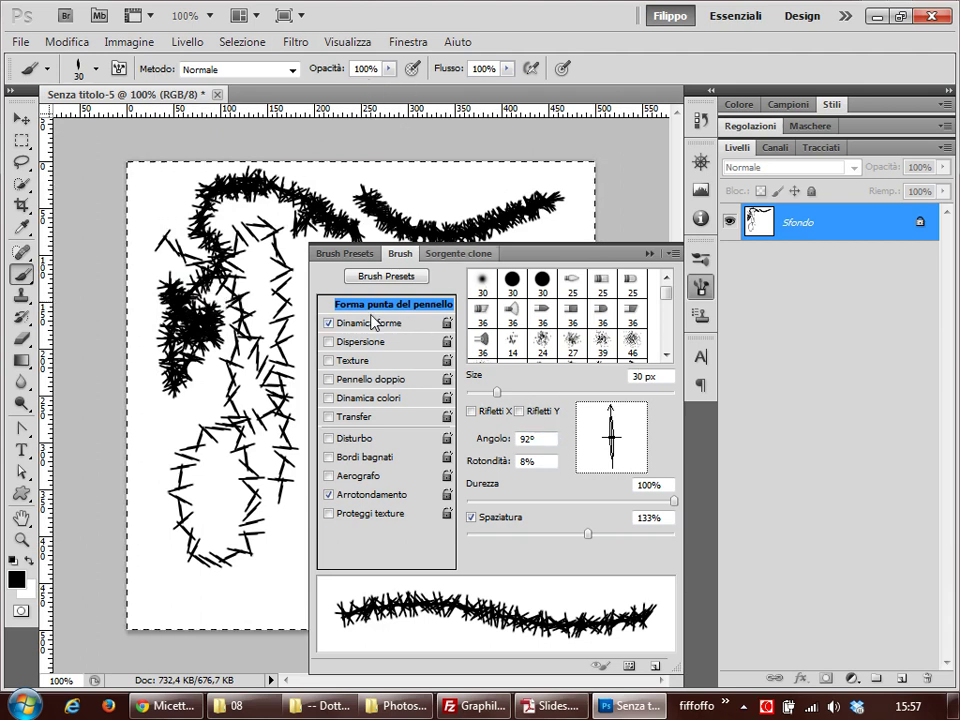
mouse_move(521, 219)
left_mouse_down()
mouse_move(474, 188)
mouse_move(407, 222)
left_mouse_up()
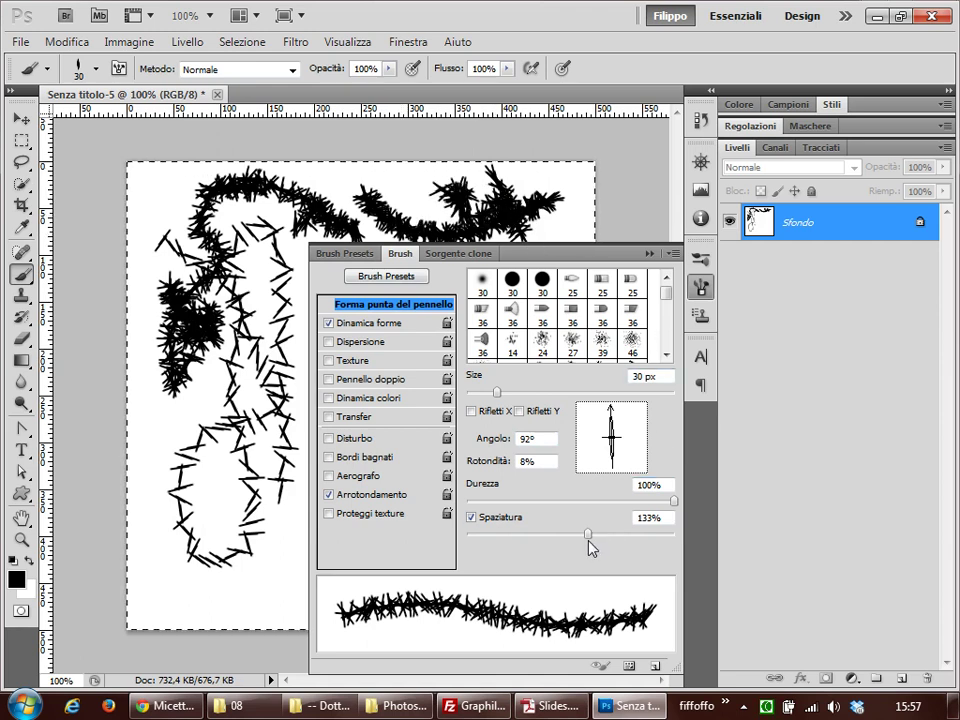
Step: Try brush spacing at 157% and 248%, then bring it back to a denser value
mouse_move(585, 531)
left_mouse_down()
mouse_move(551, 532)
mouse_move(599, 529)
left_mouse_up()
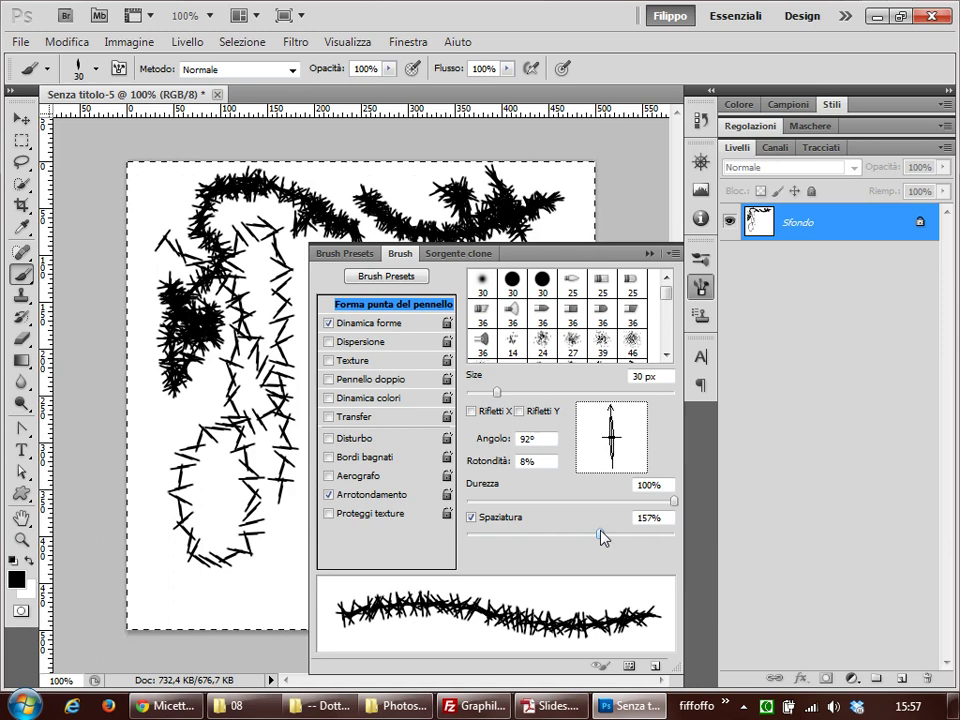
left_click_drag(600, 533, 627, 540)
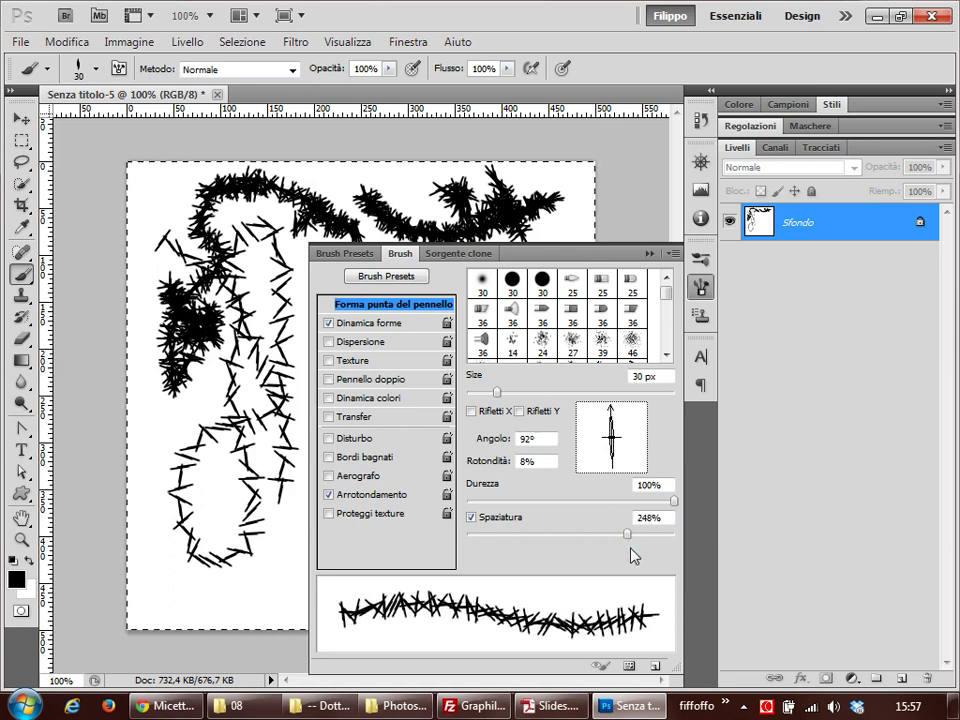
mouse_move(627, 533)
left_mouse_down()
mouse_move(517, 535)
mouse_move(536, 528)
left_mouse_up()
Step: Airbrush faint grey strokes around the left drawing at about 6% flow and 22% spacing
left_click(531, 68)
mouse_move(509, 75)
left_mouse_down()
mouse_move(405, 92)
mouse_move(420, 95)
left_mouse_up()
left_click_drag(146, 214, 161, 452)
mouse_move(197, 545)
left_mouse_down()
mouse_move(251, 510)
mouse_move(264, 572)
mouse_move(216, 561)
mouse_move(240, 614)
left_mouse_up()
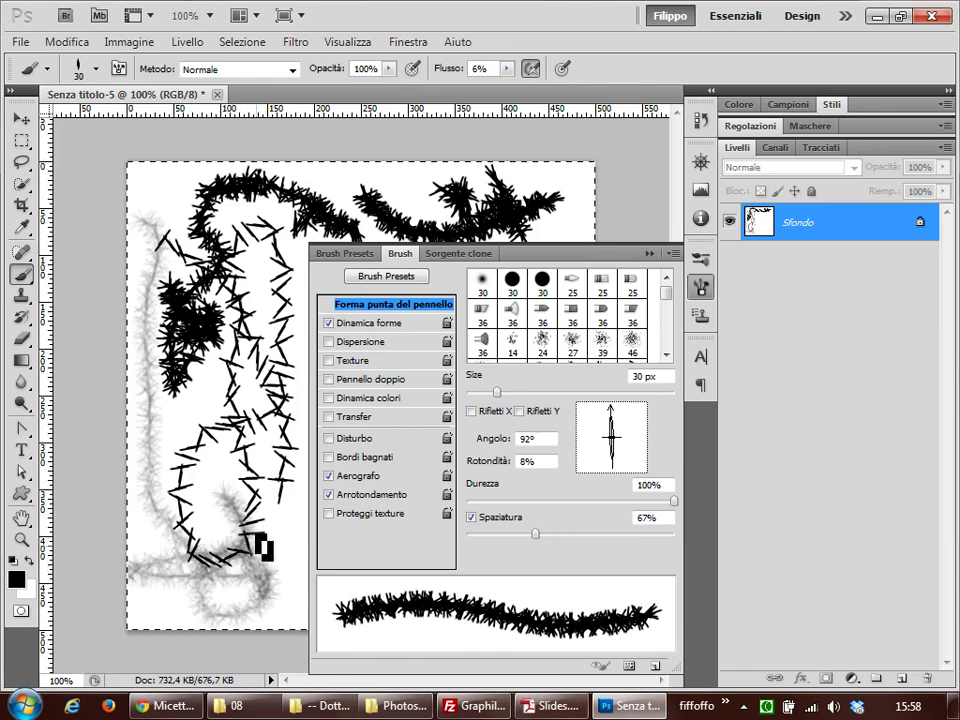
left_click_drag(536, 534, 488, 534)
mouse_move(296, 540)
left_mouse_down()
mouse_move(296, 514)
mouse_move(306, 561)
mouse_move(258, 452)
left_mouse_up()
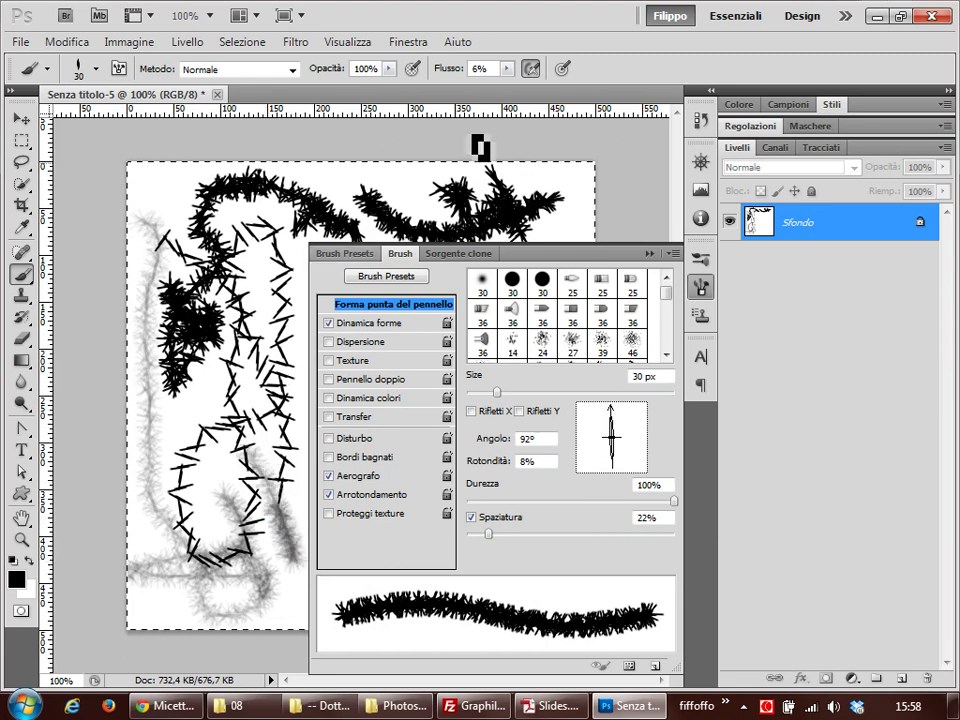
Step: Turn airbrush off, add faint grey marks at upper left, and restore flow to 100%
left_click(531, 68)
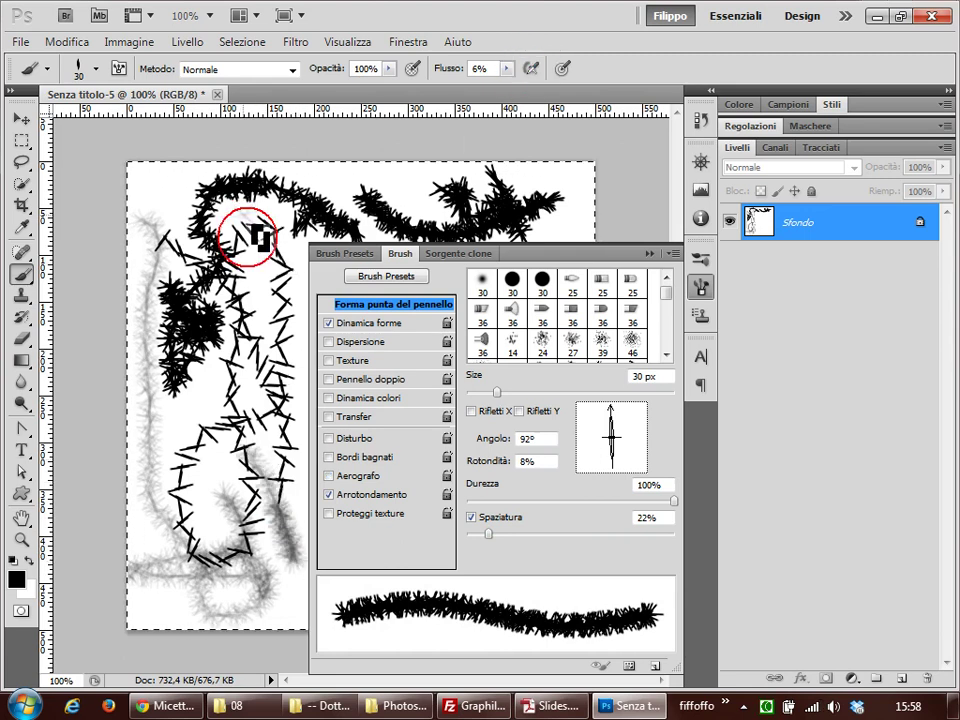
left_click_drag(257, 236, 212, 295)
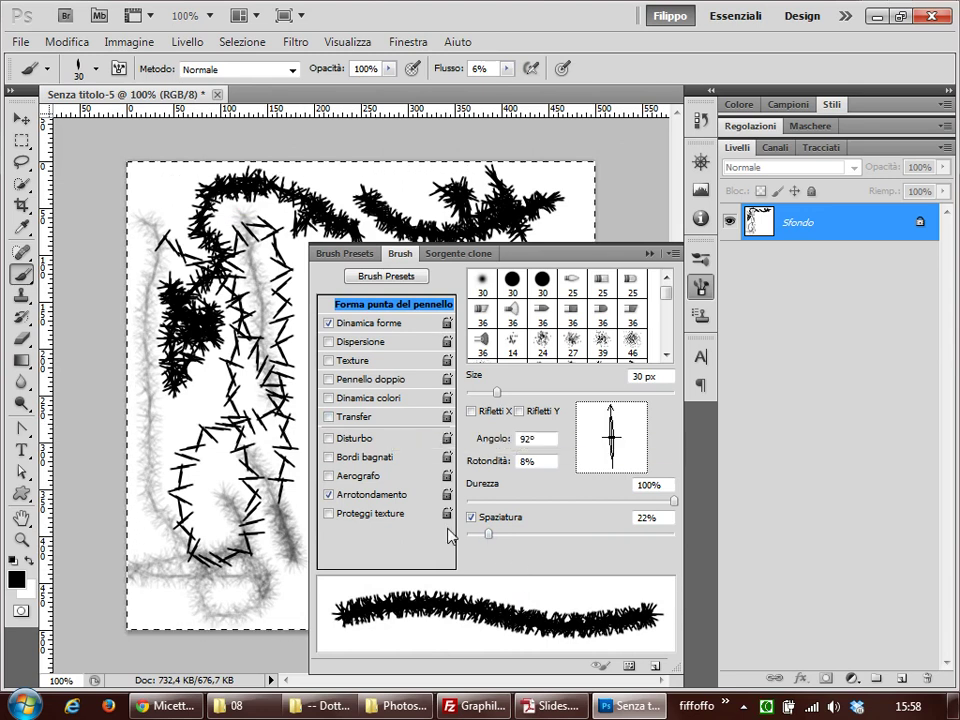
left_click(507, 69)
left_click_drag(563, 87, 649, 87)
left_click(619, 69)
left_click(384, 325)
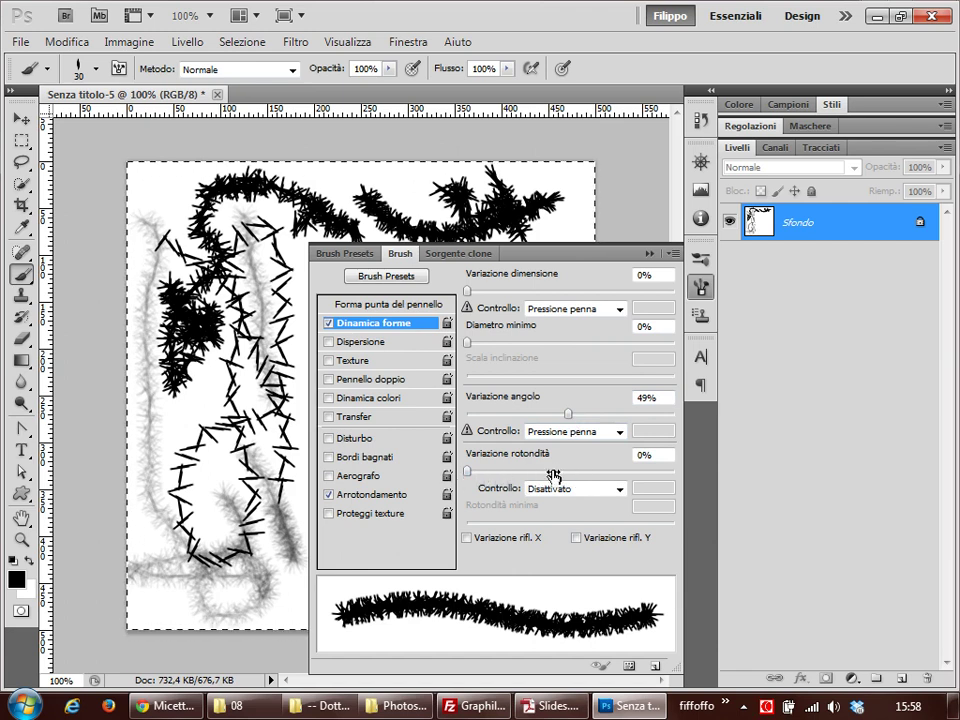
Step: Give the tip 100% roundness, 100% roundness jitter, 1% minimum roundness, and paint a thick black stroke
left_click(370, 305)
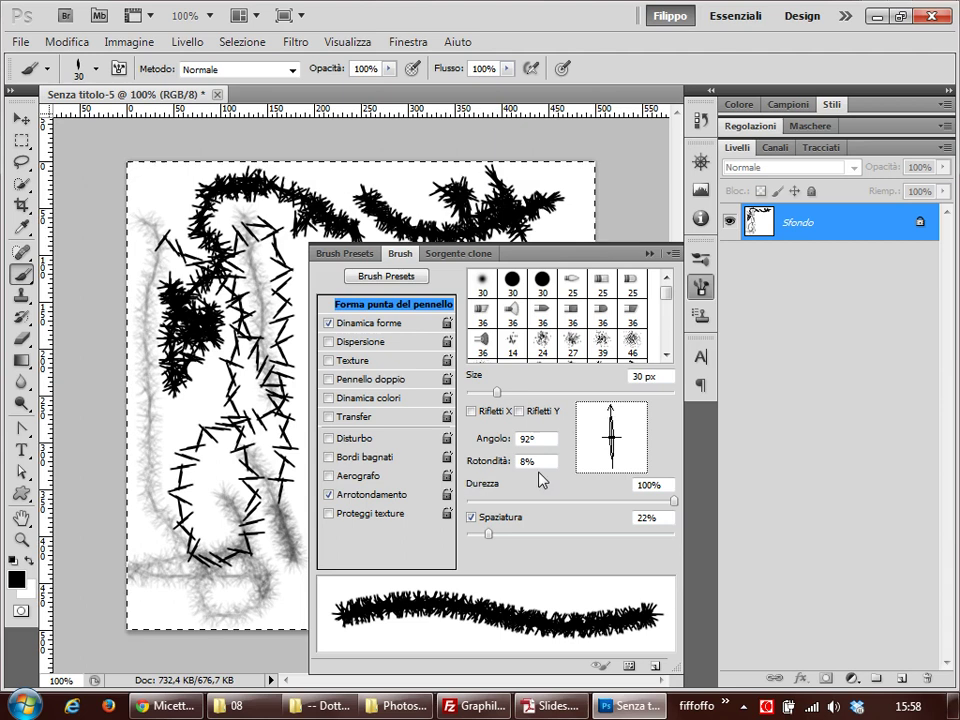
left_click_drag(614, 437, 630, 440)
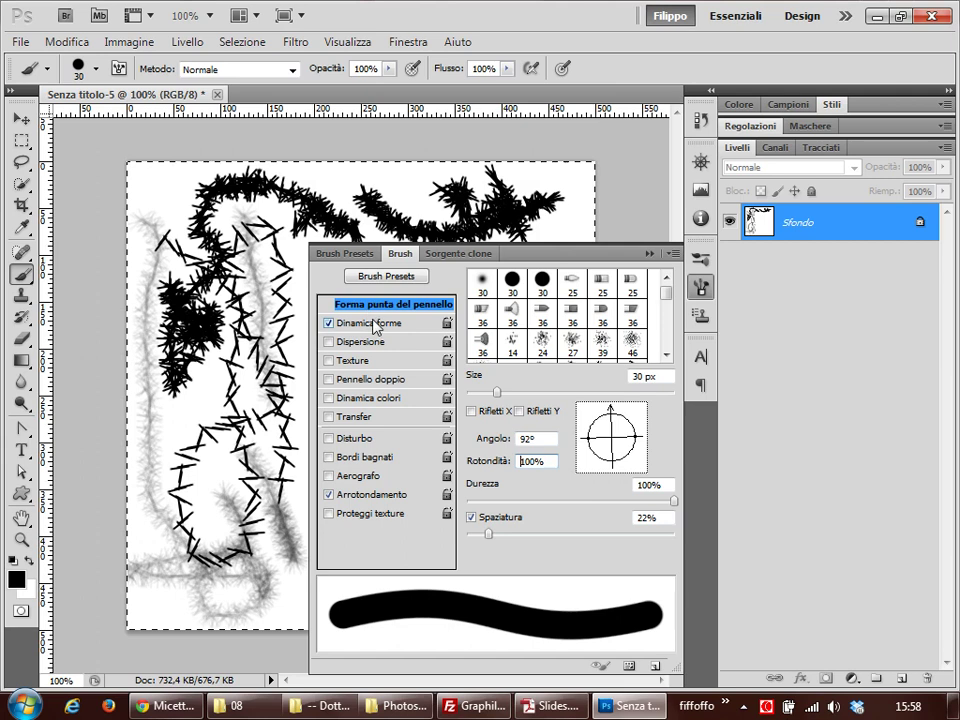
left_click(345, 323)
left_click_drag(467, 471, 757, 478)
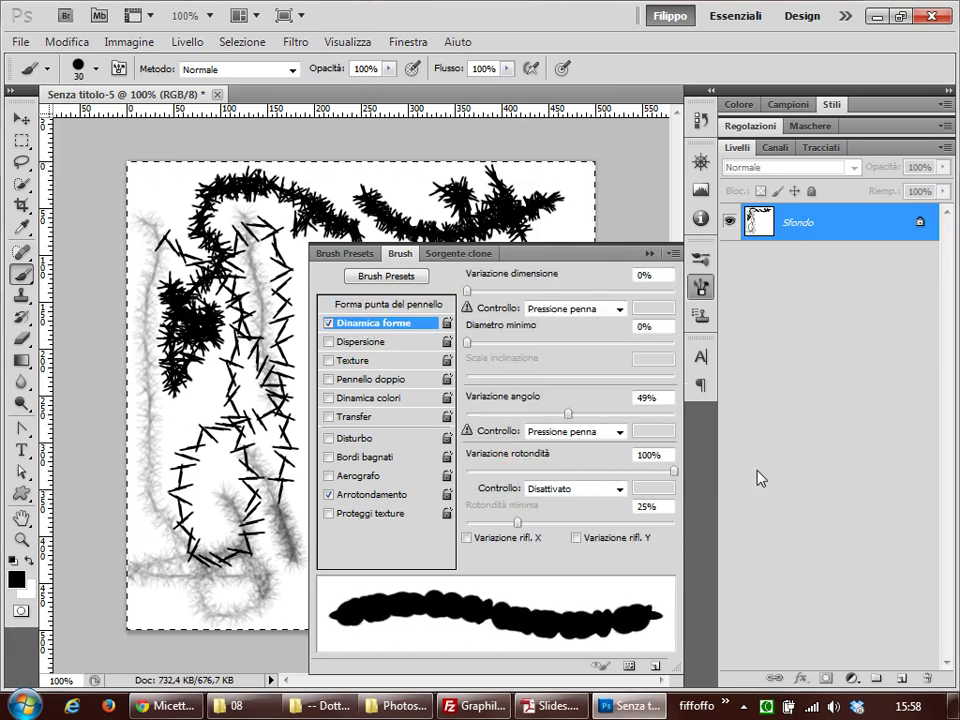
mouse_move(516, 522)
left_mouse_down()
mouse_move(429, 525)
mouse_move(617, 524)
mouse_move(425, 523)
left_mouse_up()
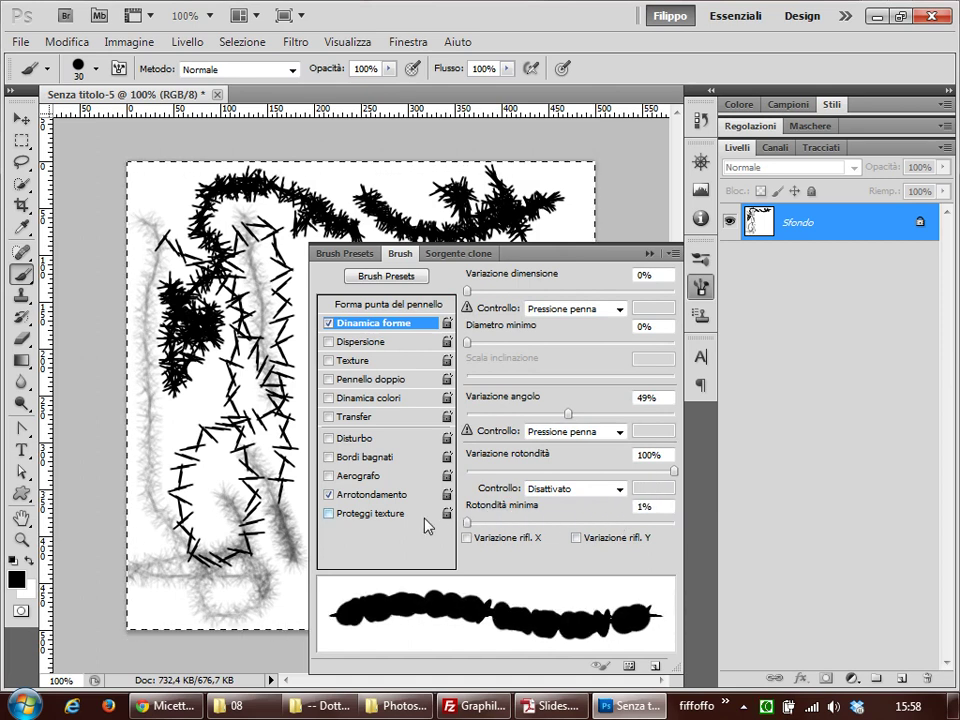
mouse_move(278, 258)
left_mouse_down()
mouse_move(283, 288)
mouse_move(551, 188)
mouse_move(566, 196)
left_mouse_up()
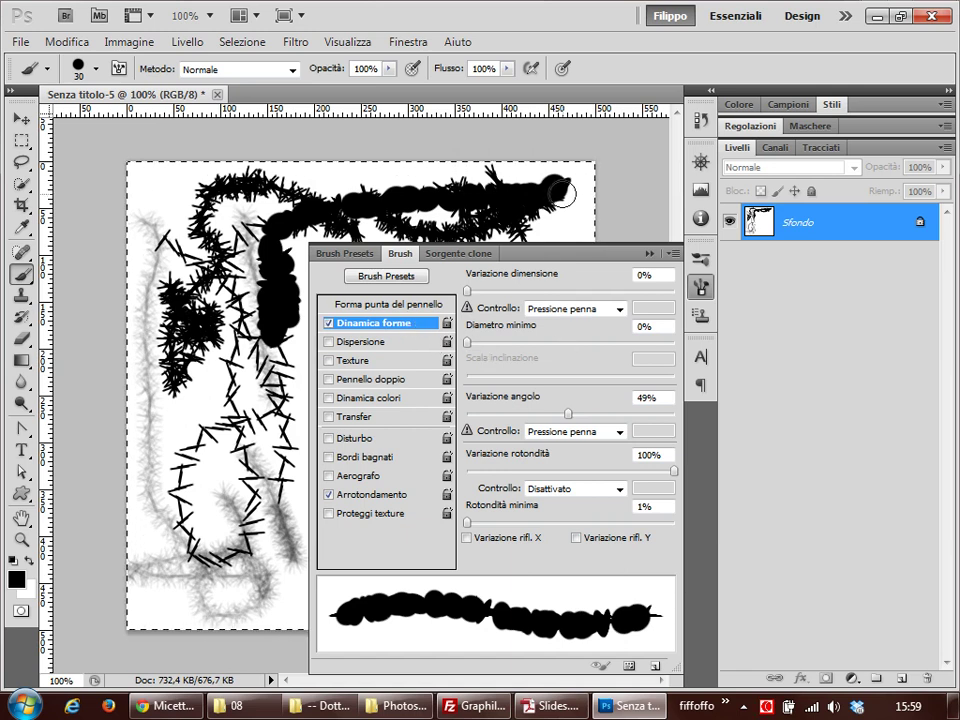
left_click_drag(561, 189, 245, 210)
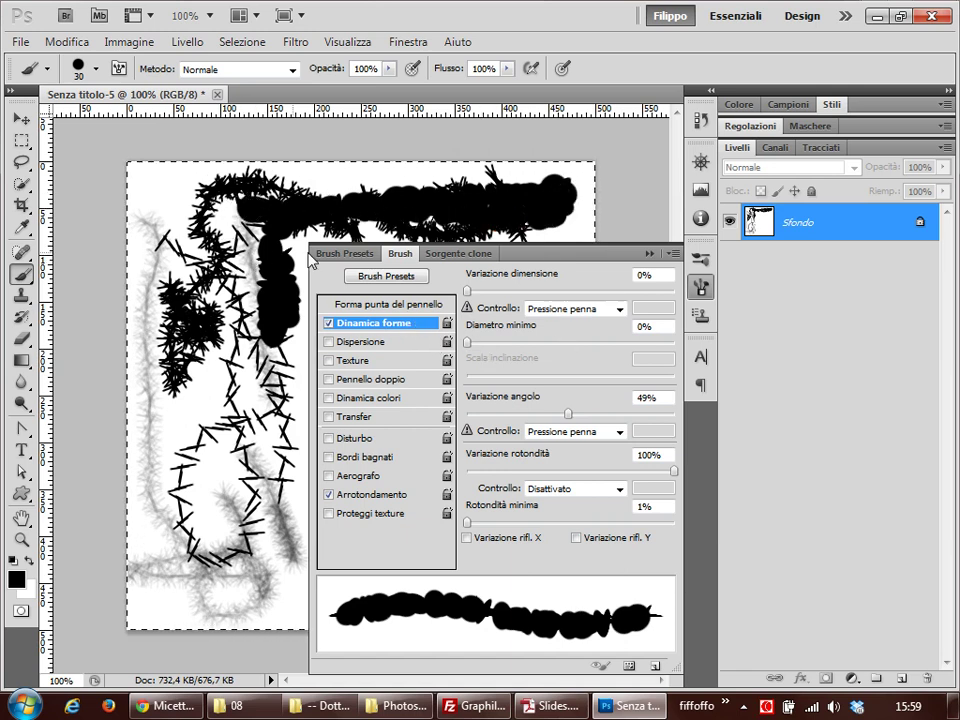
Step: Switch to the plain 30 px hard round tip with Shape Dynamics unchecked
left_click(704, 288)
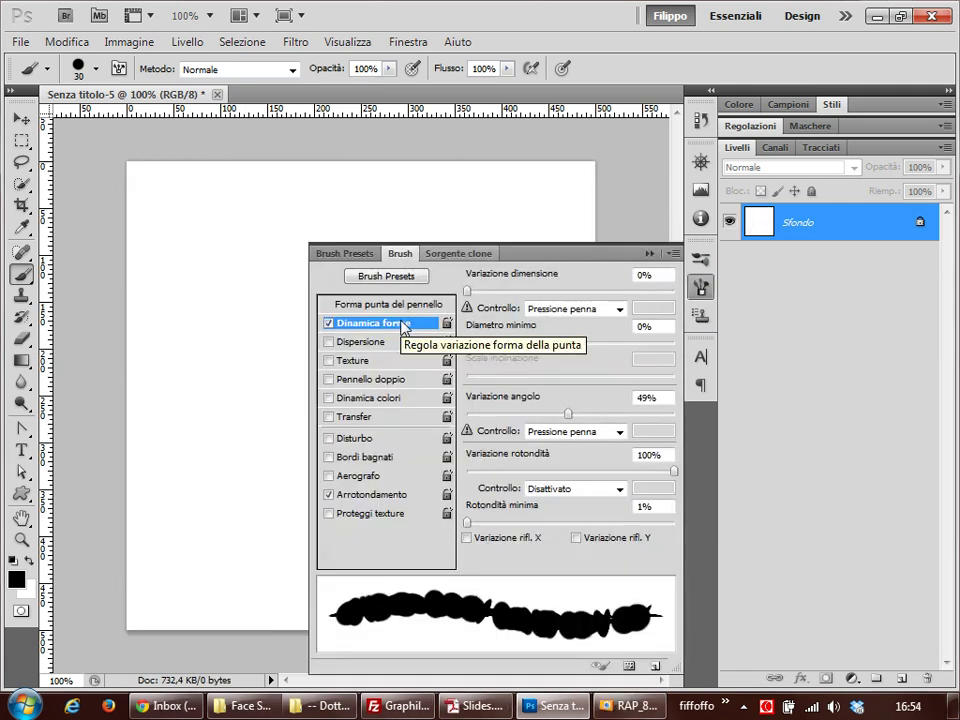
left_click(396, 305)
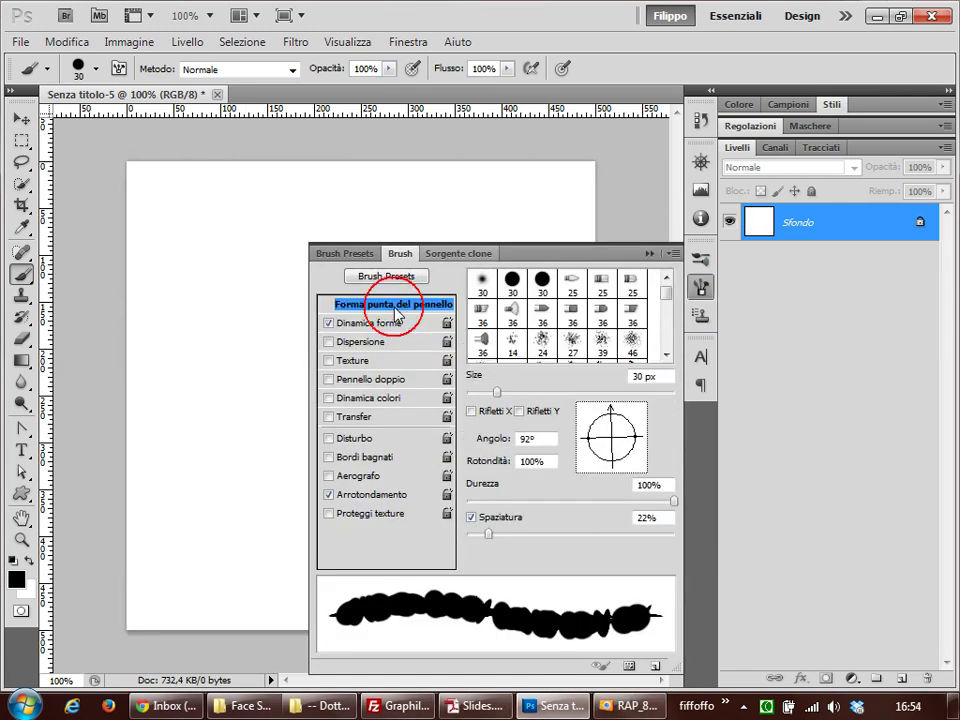
left_click(511, 286)
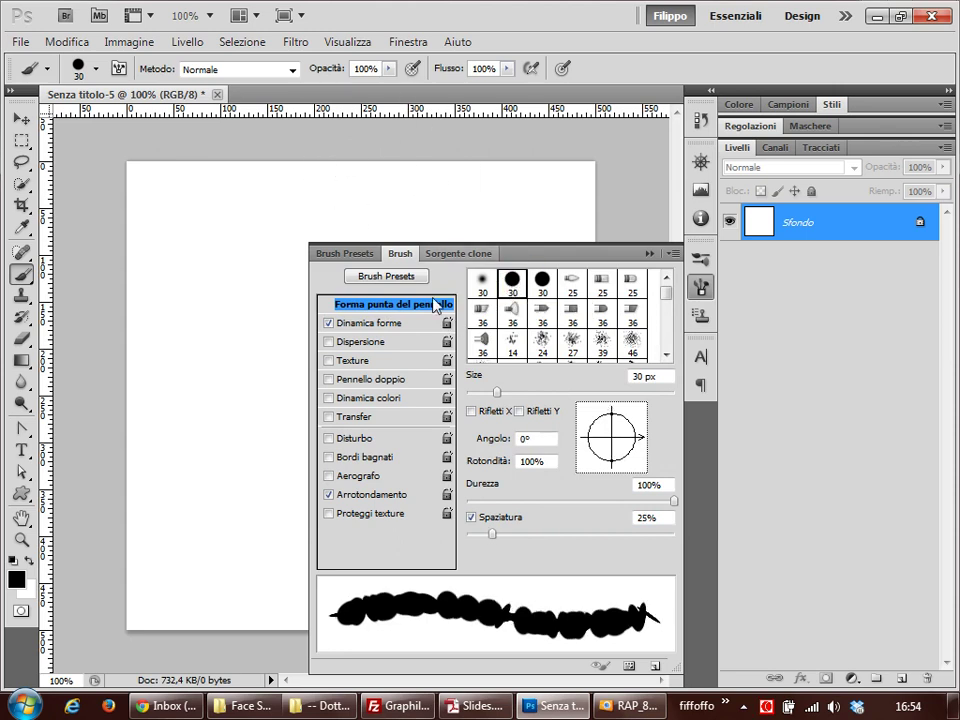
left_click(330, 321)
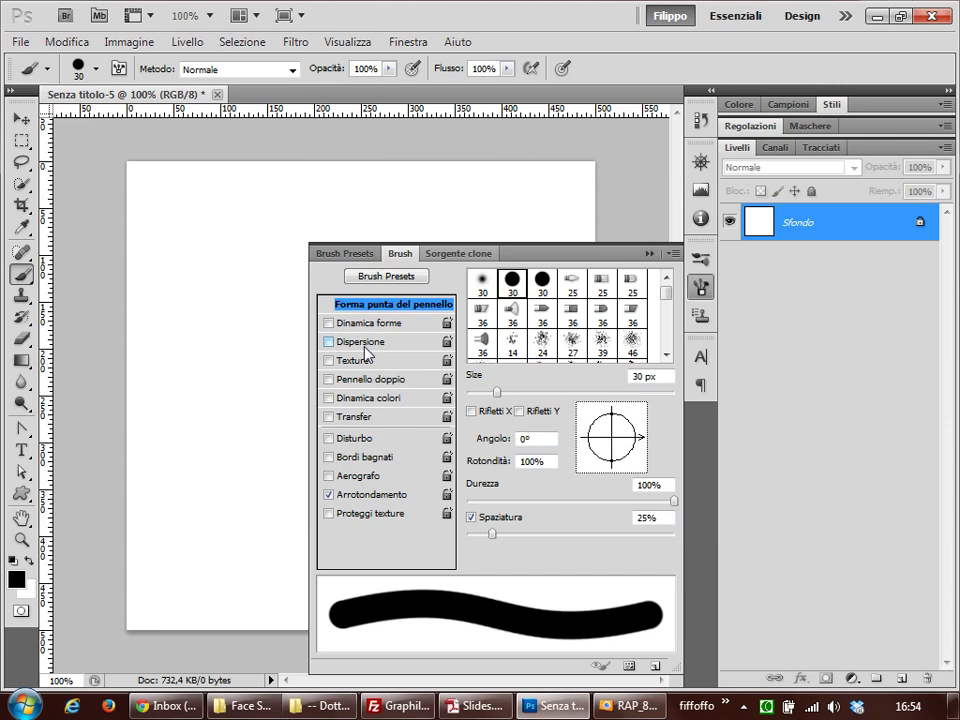
Step: Enable Scattering on both axes and raise the scatter amount
left_click(366, 345)
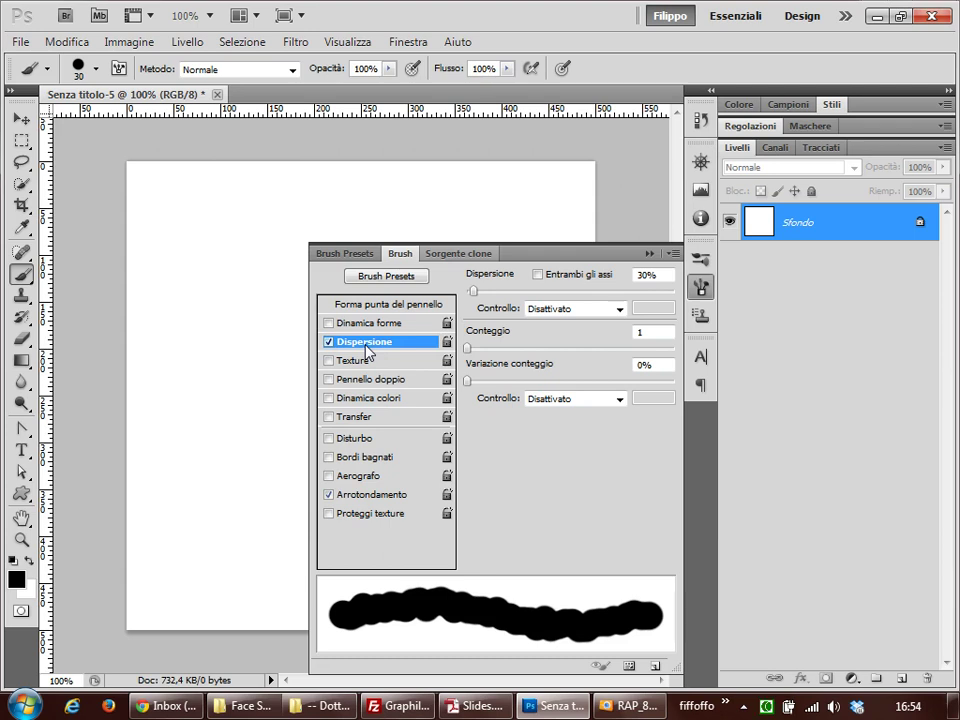
mouse_move(473, 291)
left_mouse_down()
mouse_move(606, 305)
mouse_move(677, 300)
mouse_move(466, 300)
mouse_move(529, 293)
mouse_move(506, 293)
mouse_move(522, 293)
mouse_move(504, 305)
mouse_move(536, 294)
mouse_move(523, 308)
left_mouse_up()
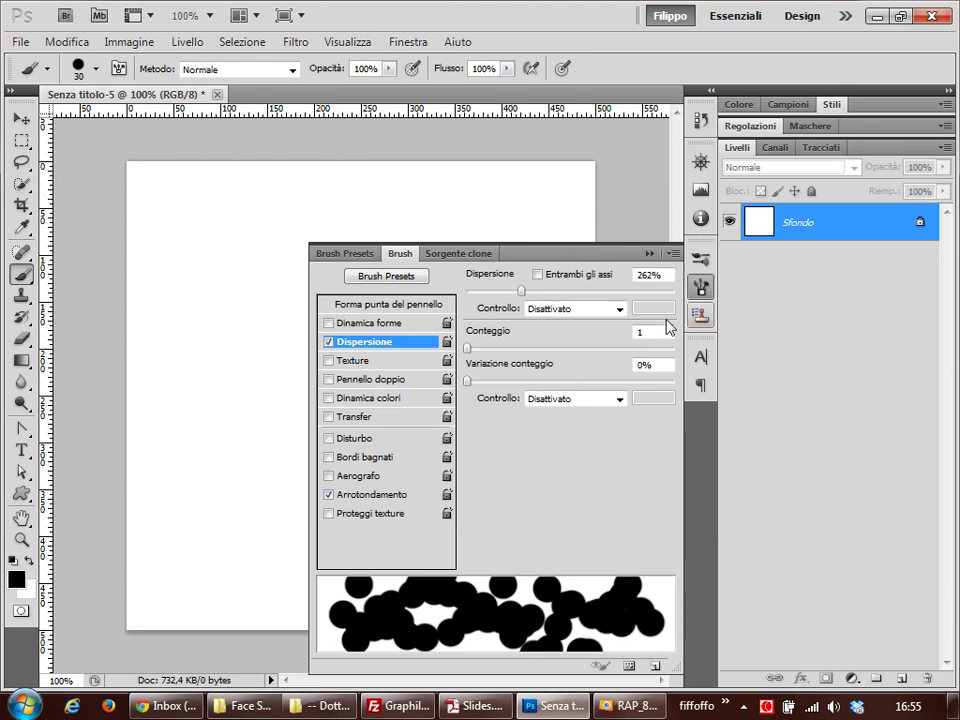
left_click(566, 280)
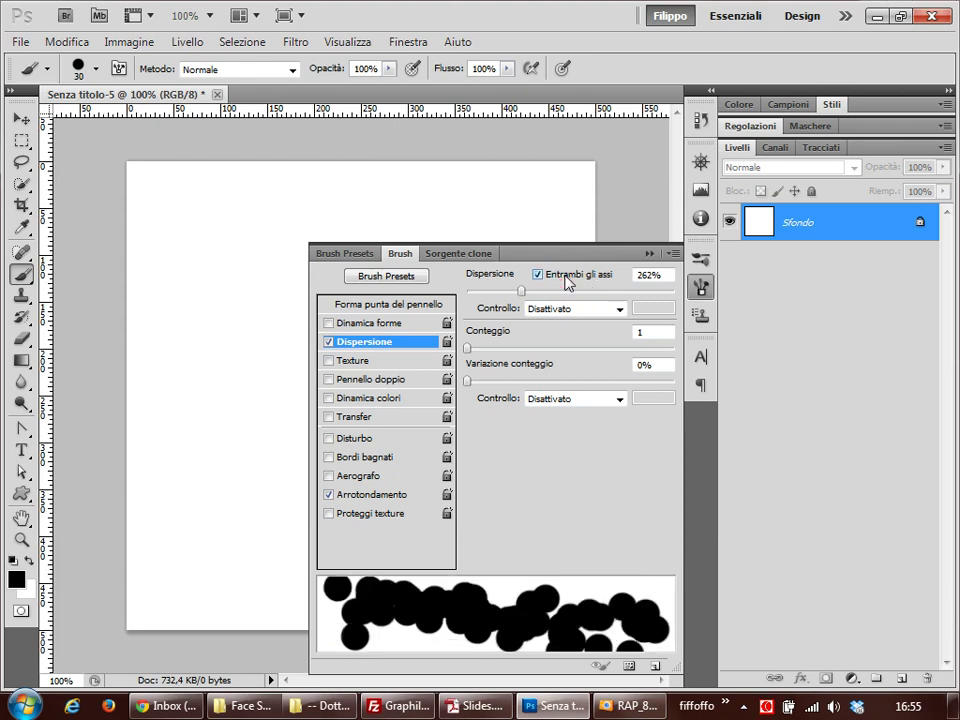
mouse_move(521, 290)
left_mouse_down()
mouse_move(657, 292)
mouse_move(553, 292)
mouse_move(617, 292)
left_mouse_up()
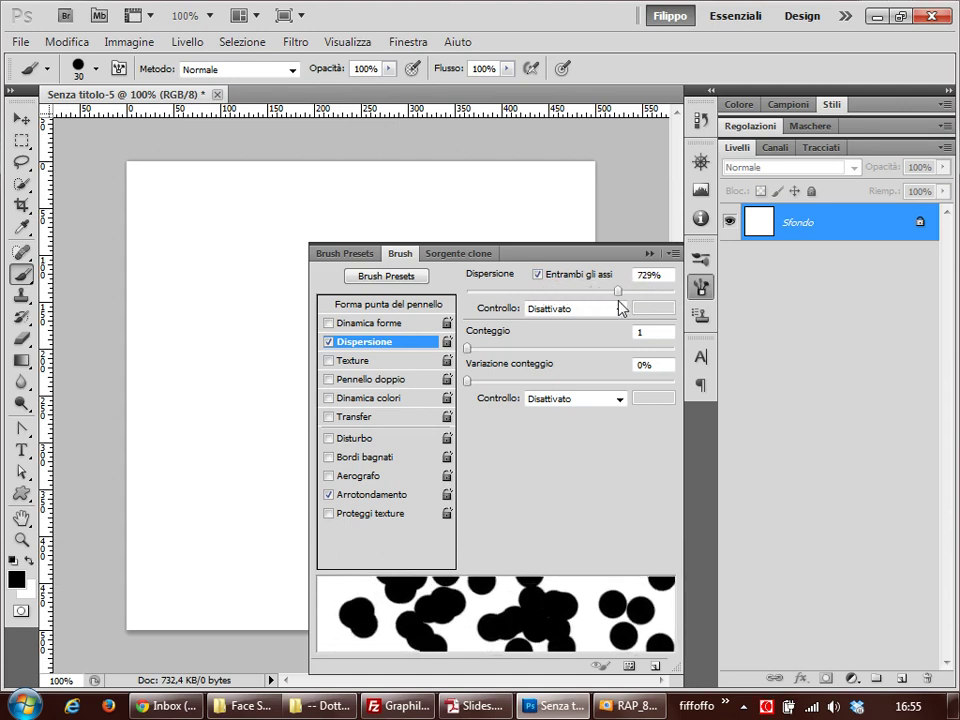
Step: Test-paint scattered dots, settle on 525% scatter, undo the tests, and close the brush settings
mouse_move(206, 270)
left_mouse_down()
mouse_move(216, 237)
mouse_move(268, 407)
mouse_move(150, 420)
mouse_move(536, 186)
mouse_move(215, 213)
mouse_move(139, 467)
mouse_move(253, 399)
mouse_move(280, 200)
mouse_move(212, 274)
mouse_move(264, 401)
left_mouse_up()
key("BackSpace")
key("BackSpace")
left_click_drag(617, 290, 575, 291)
mouse_move(251, 249)
left_mouse_down()
mouse_move(225, 285)
mouse_move(273, 226)
left_mouse_up()
key("ctrl+z")
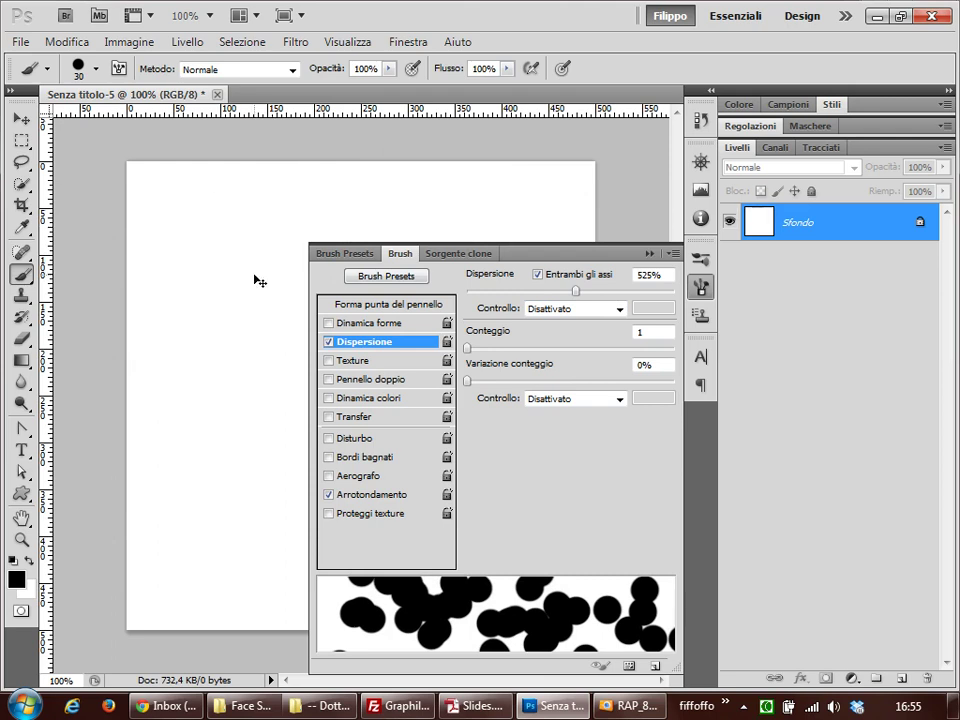
left_click(701, 288)
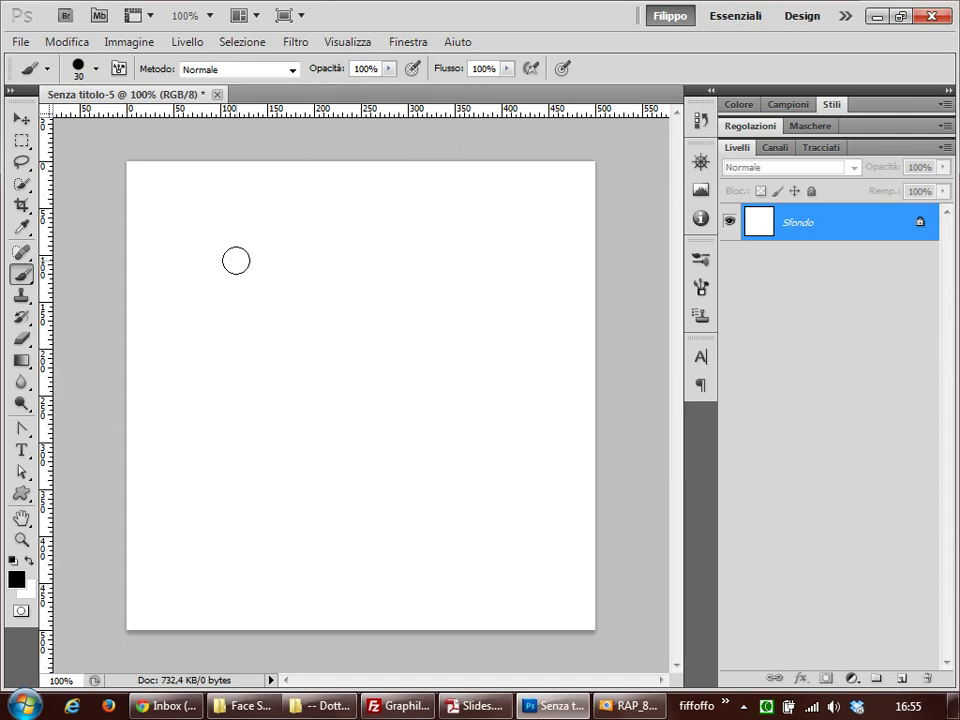
Step: Test scattered-dot strokes with airbrush build-up on and off, undoing back to a blank canvas
left_click_drag(236, 260, 339, 333)
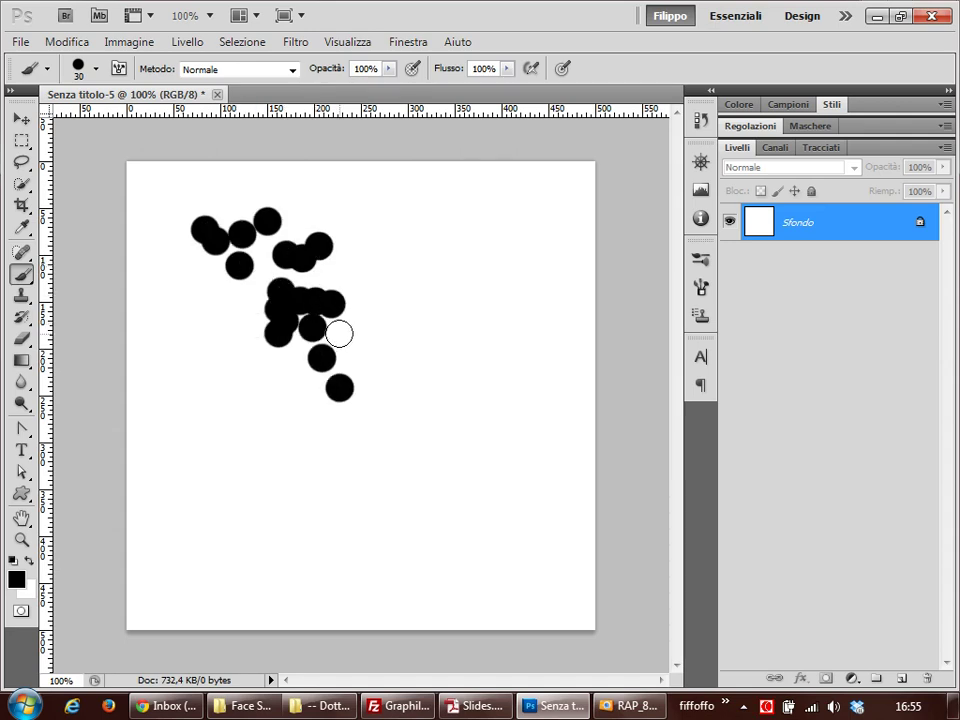
key("ctrl+z")
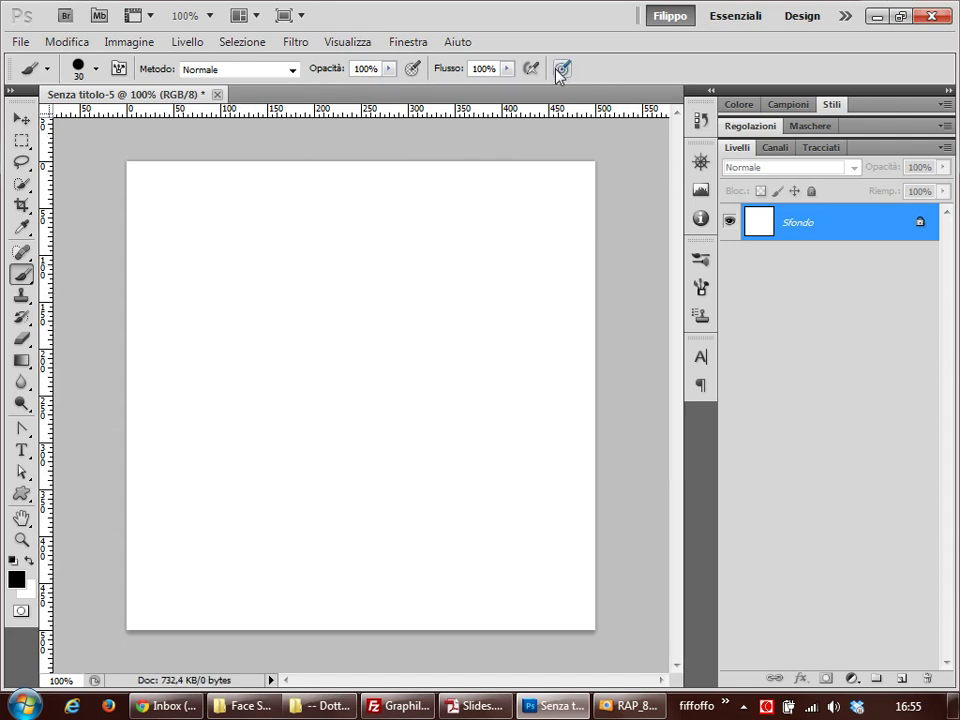
left_click(532, 70)
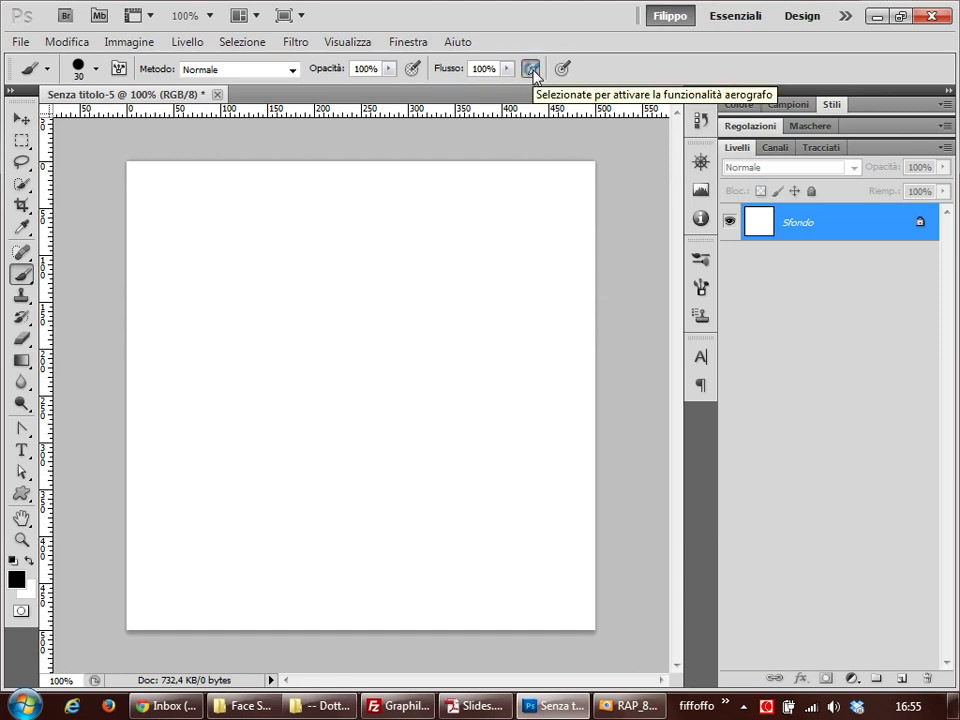
left_click_drag(257, 289, 257, 289)
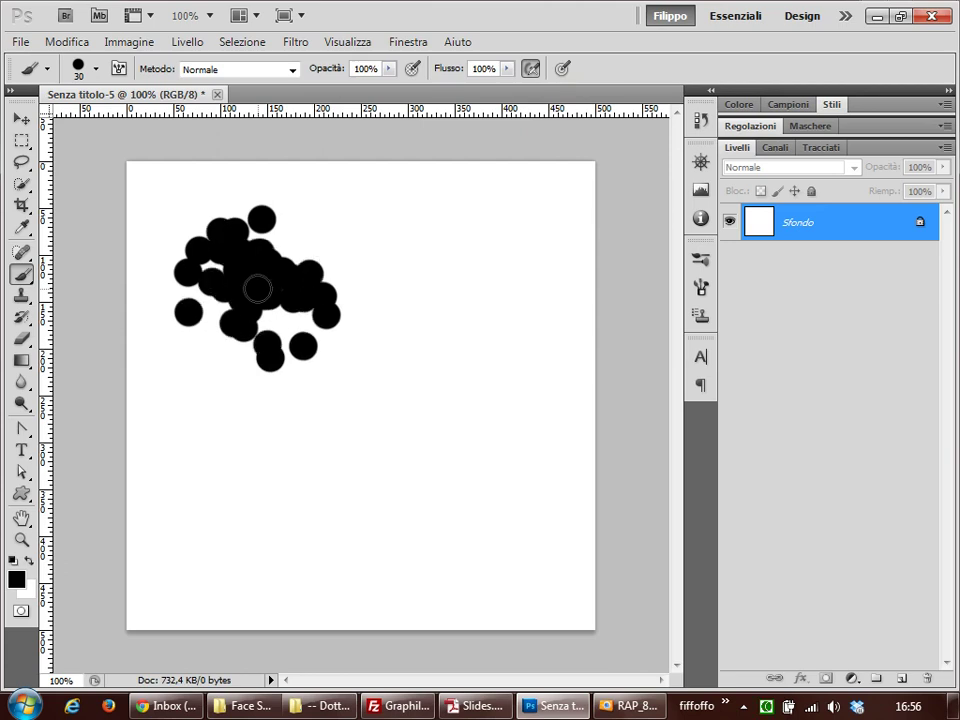
left_click_drag(257, 289, 257, 289)
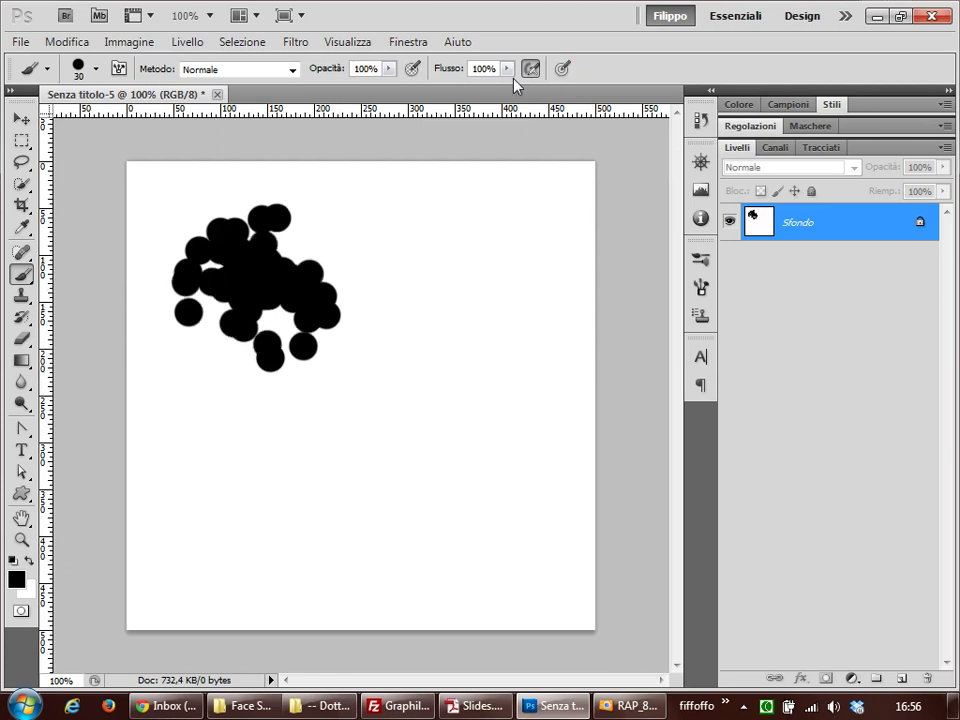
key("ctrl+z")
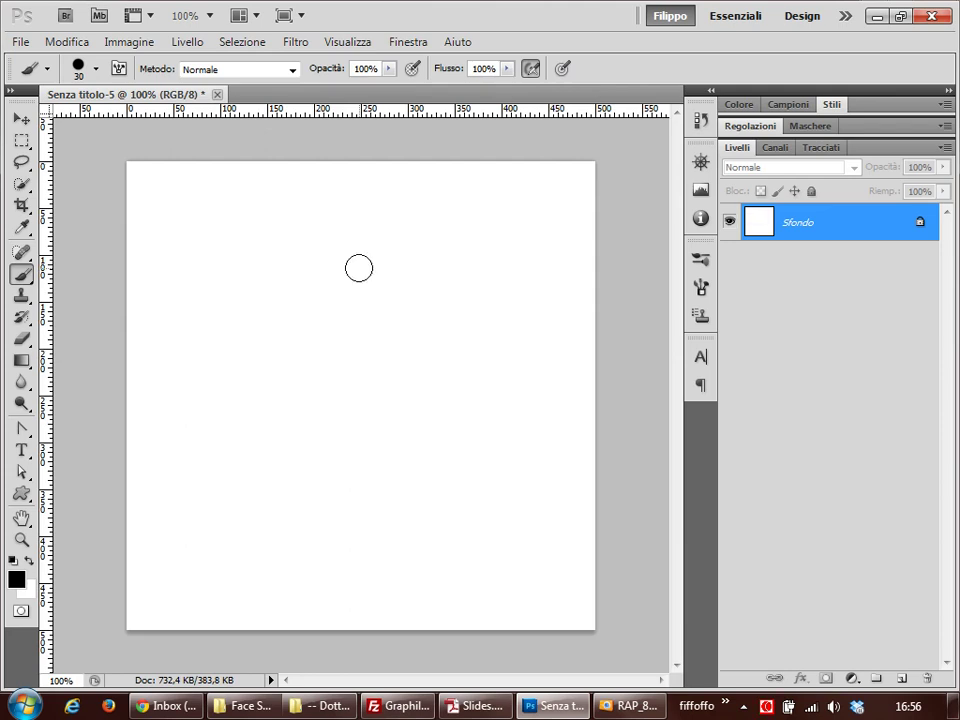
left_click_drag(248, 262, 416, 357)
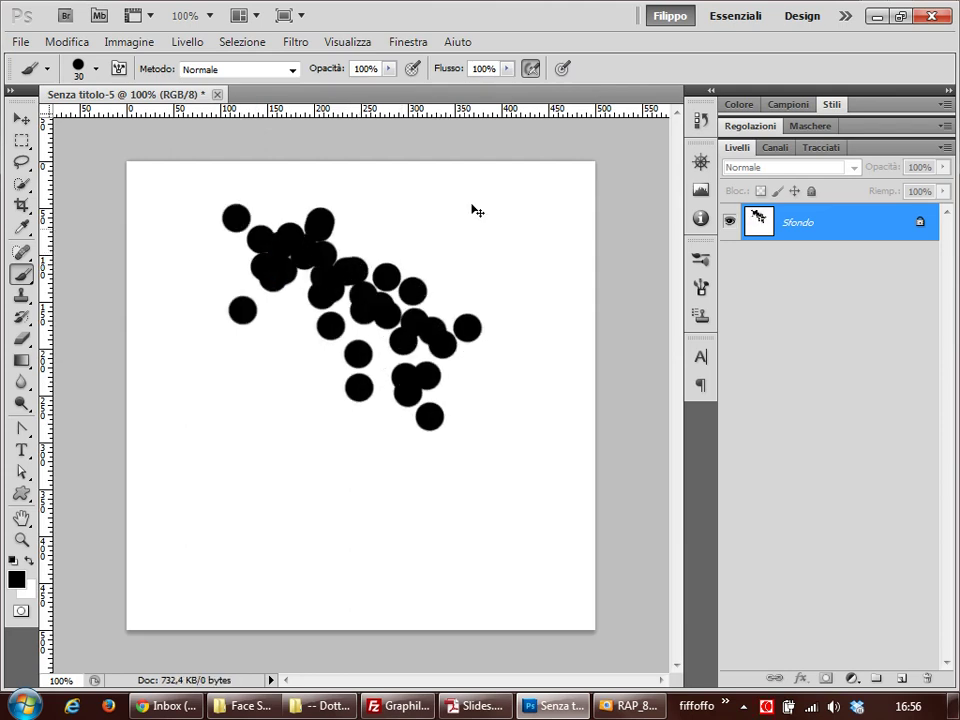
key("ctrl+z")
left_click(531, 68)
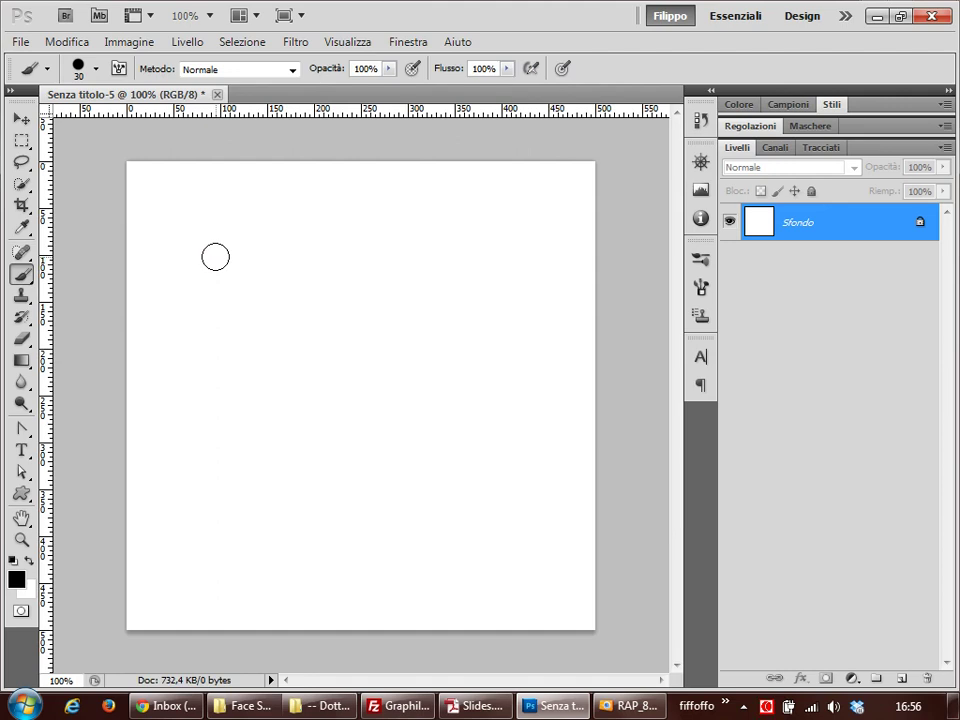
left_click_drag(215, 257, 283, 303)
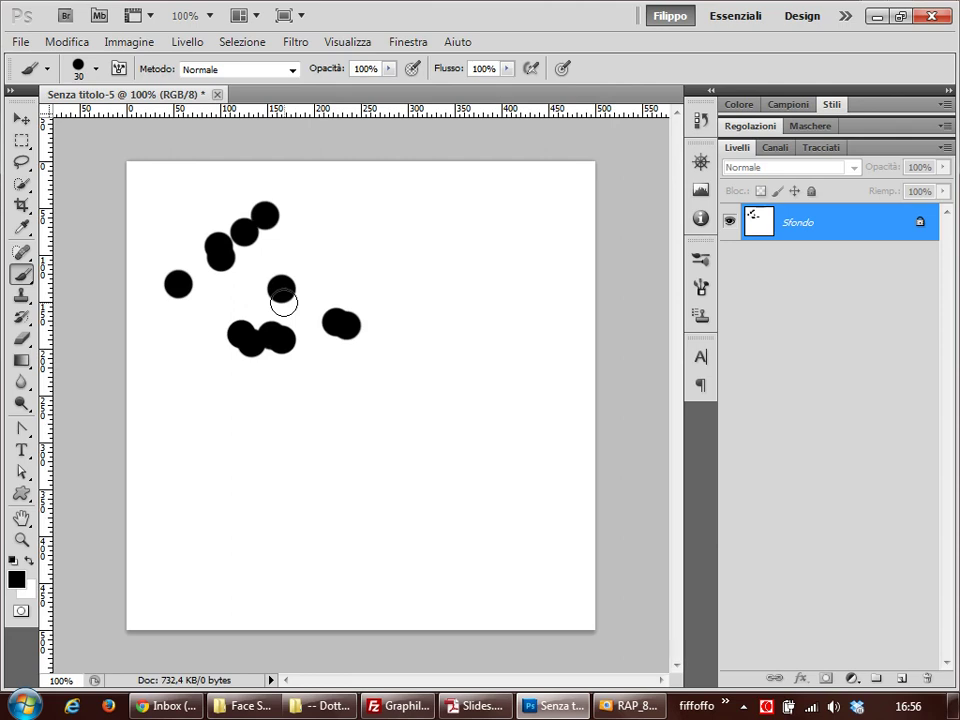
left_click(531, 70)
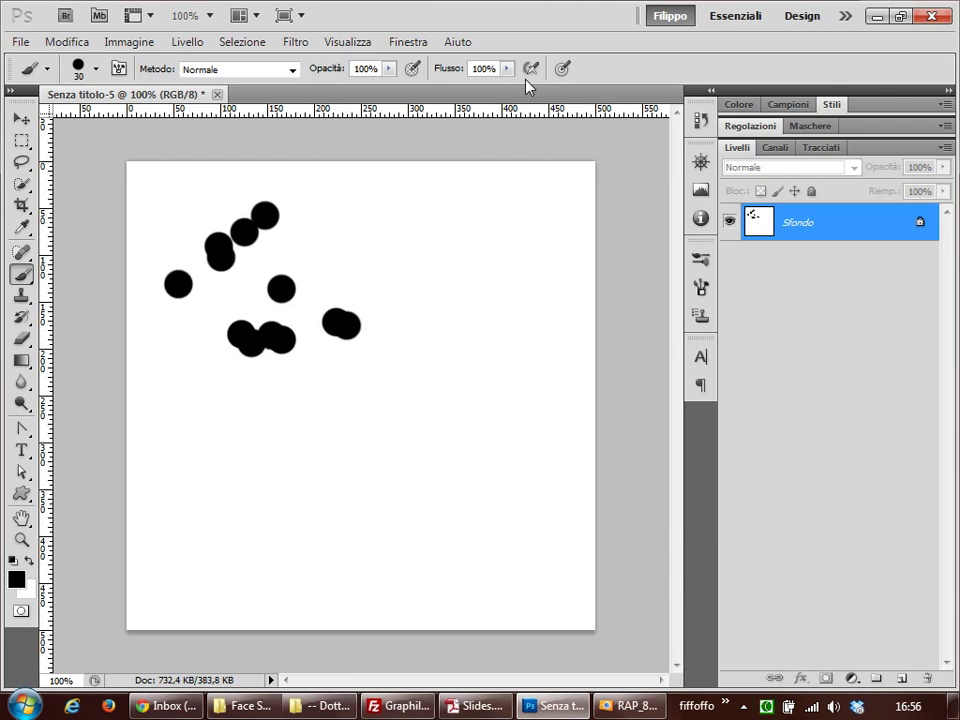
key("ctrl+alt+z")
key("ctrl+alt+z")
key("ctrl+alt+z")
Step: Dab a cluster of scattered black dots near the top centre of the canvas
left_click(338, 236)
left_click(355, 288)
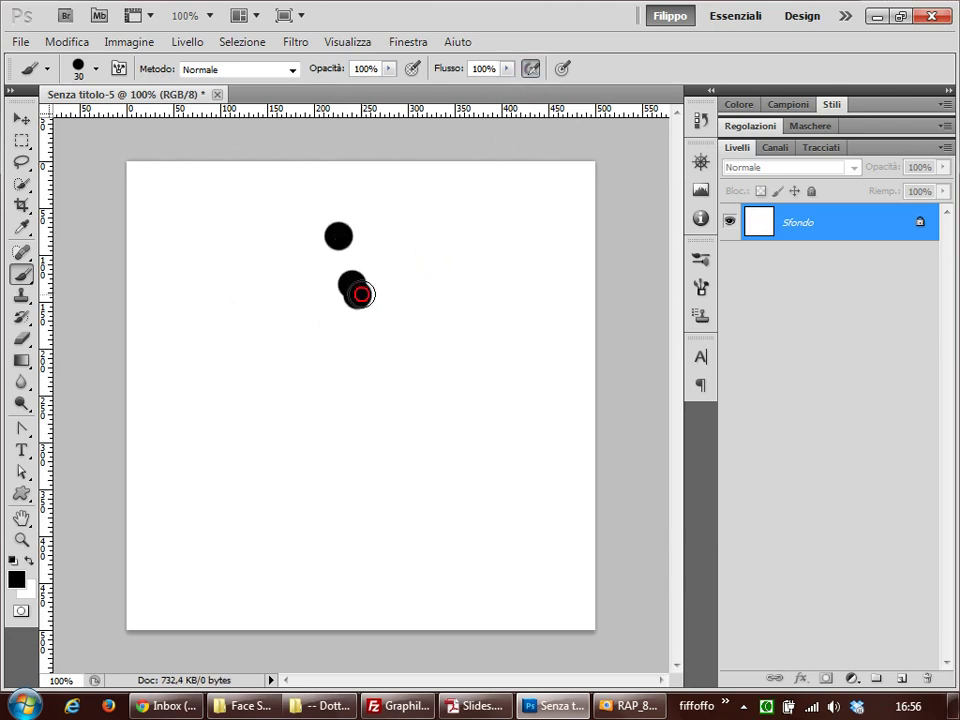
left_click(328, 307)
left_click(367, 276)
left_click(418, 316)
left_click(392, 332)
left_click(346, 232)
left_click(410, 304)
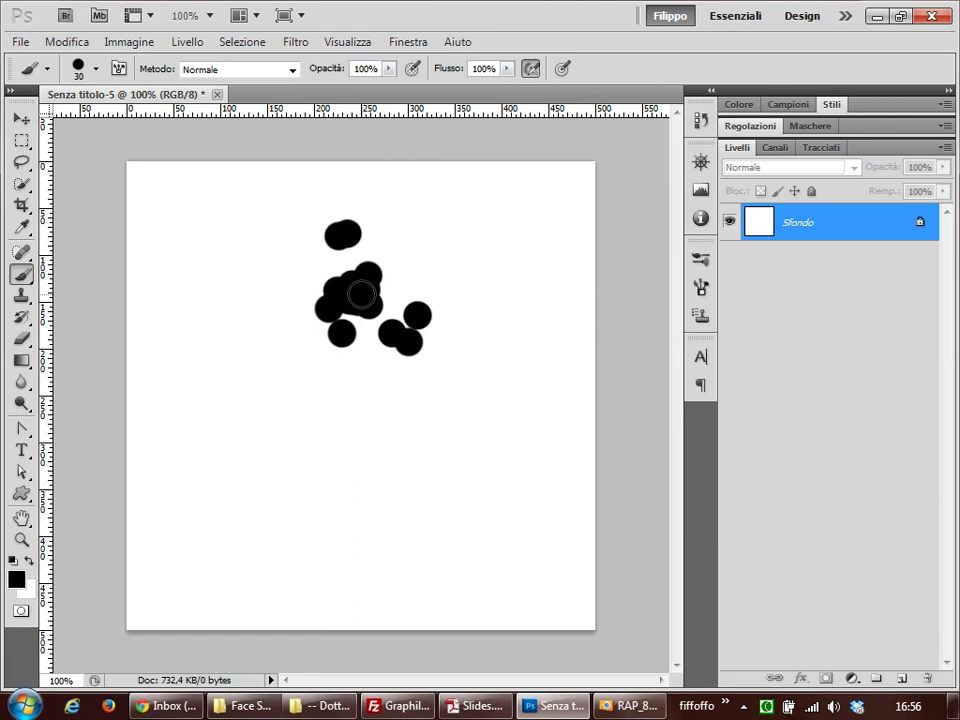
left_click(314, 237)
left_click(335, 292)
left_click(347, 355)
Step: Try 16% flow with faint grey dots to the right, then undo them
left_click(507, 68)
left_click_drag(505, 87, 428, 88)
left_click(461, 214)
left_click(476, 285)
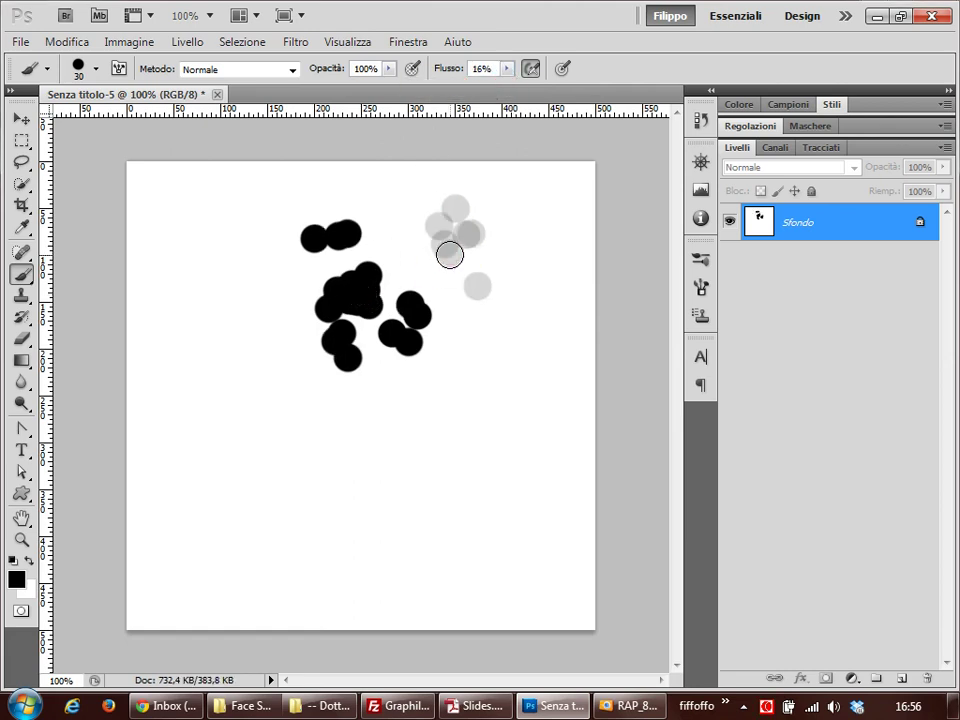
left_click(456, 203)
left_click(461, 279)
left_click(470, 232)
left_click(450, 300)
mouse_move(428, 248)
left_mouse_down()
mouse_move(446, 236)
mouse_move(489, 244)
mouse_move(439, 285)
mouse_move(405, 335)
mouse_move(437, 294)
mouse_move(411, 276)
left_mouse_up()
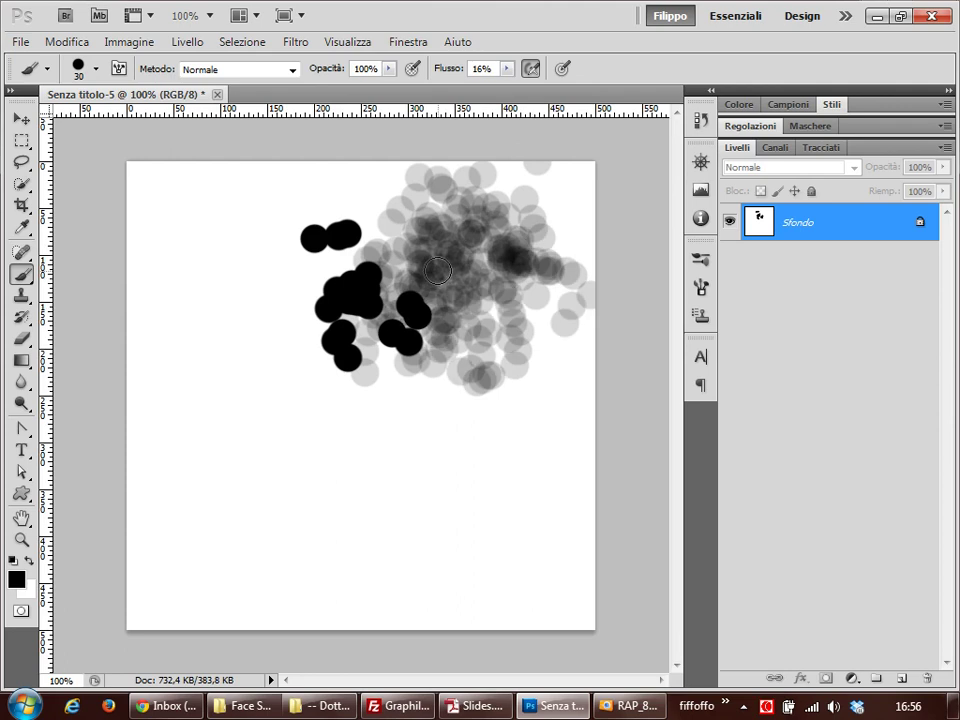
key("ctrl+z")
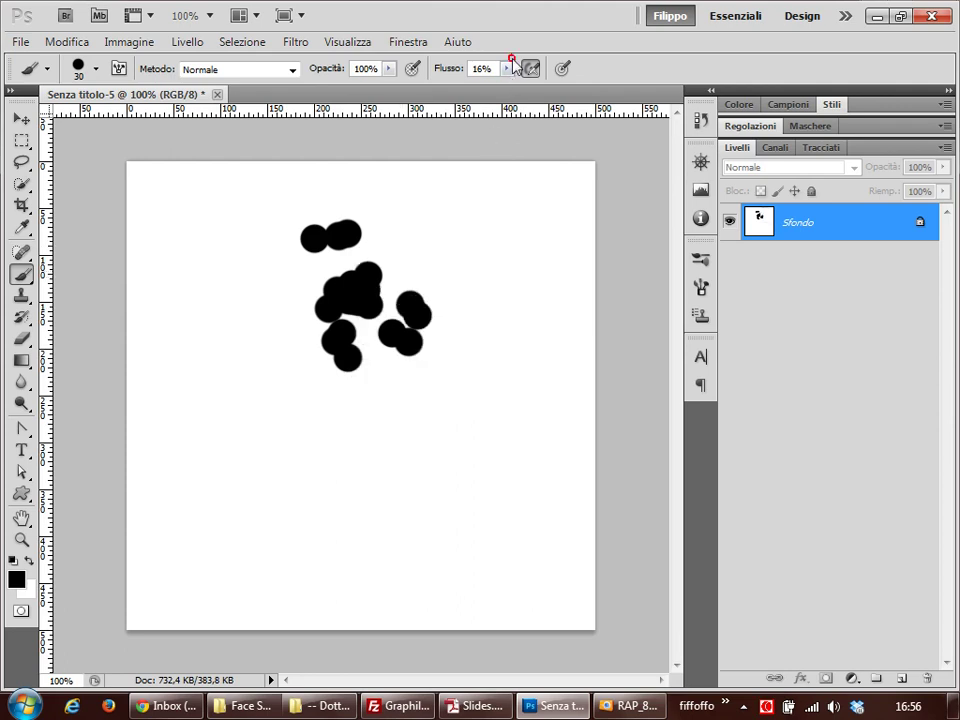
Step: Set the flow back to 100%
left_click(507, 68)
left_click_drag(508, 86, 631, 95)
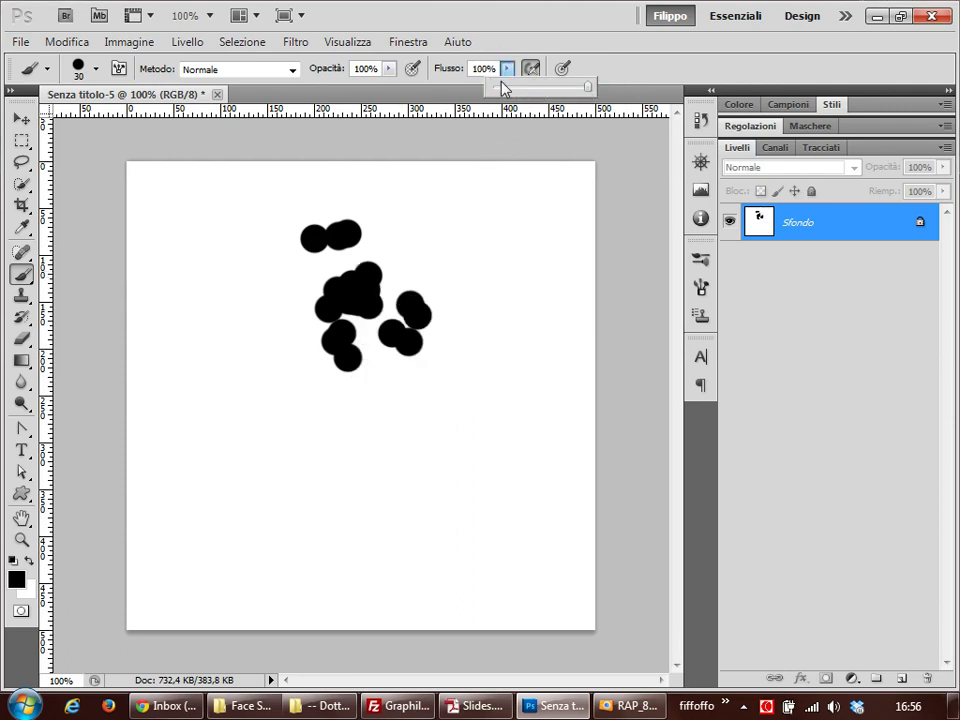
left_click(362, 107)
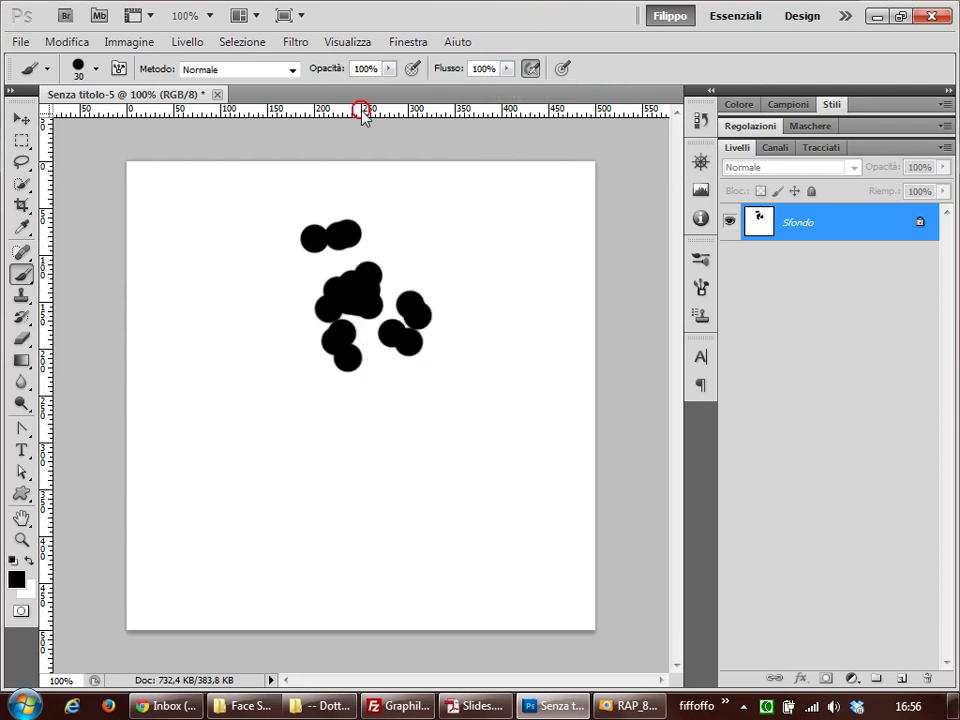
Step: In the brush settings, keep Count at 1 and uncheck Scattering
left_click(118, 68)
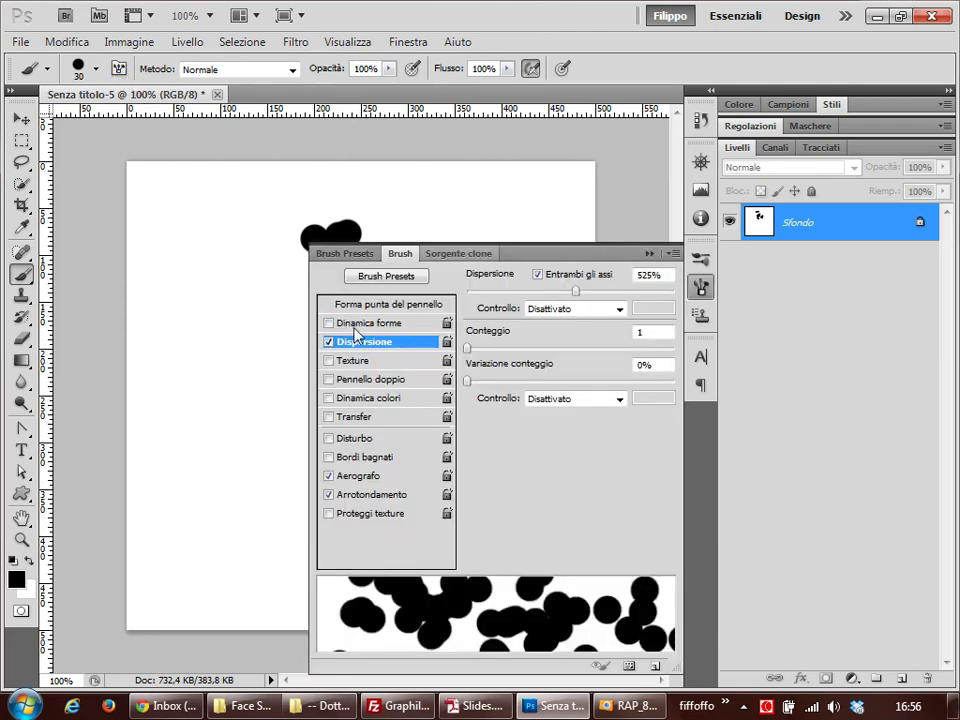
mouse_move(469, 351)
left_mouse_down()
mouse_move(602, 354)
mouse_move(449, 352)
left_mouse_up()
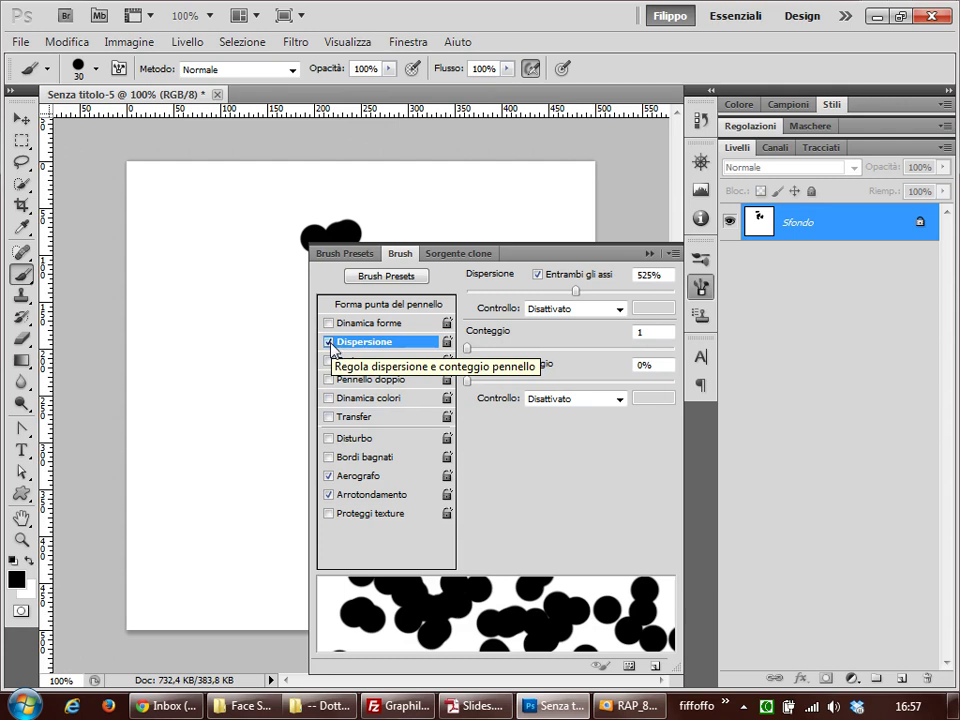
left_click(329, 342)
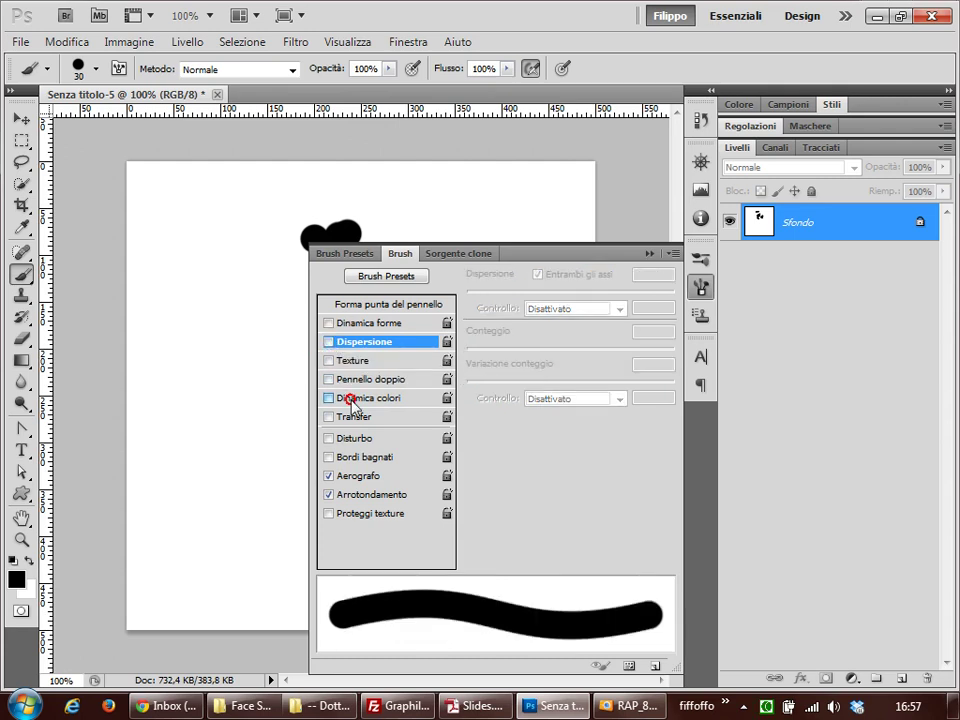
Step: Turn on Color Dynamics and set the foreground colour to pure red
left_click(350, 398)
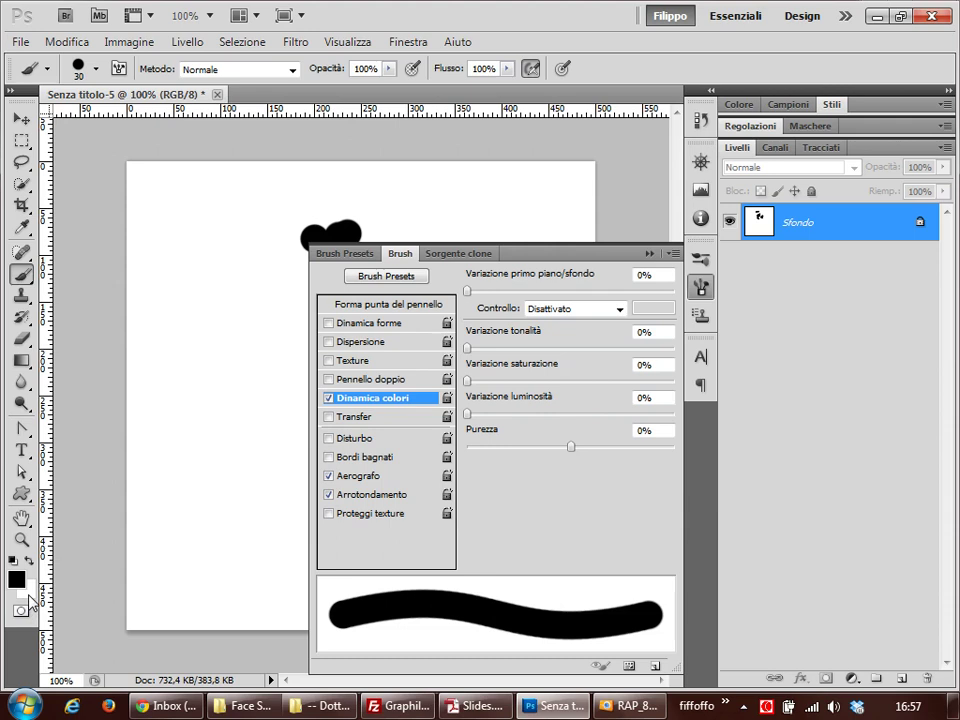
left_click(16, 578)
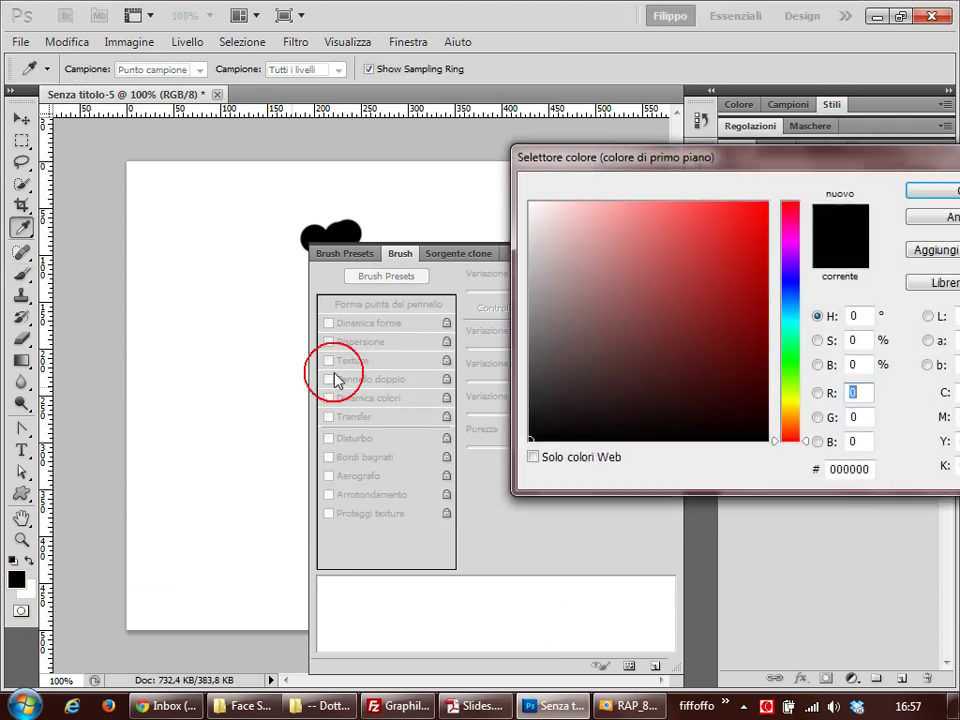
left_click(766, 203)
left_click(930, 188)
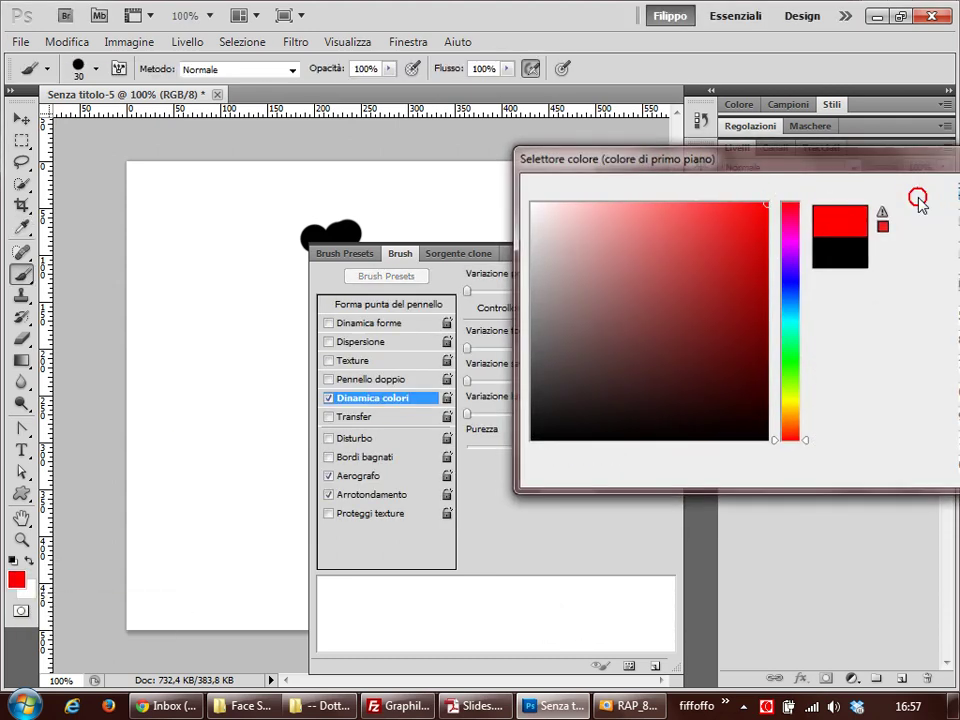
Step: Set the background to green, raise foreground/background jitter to 100%, and paint a looping stroke
left_click(27, 594)
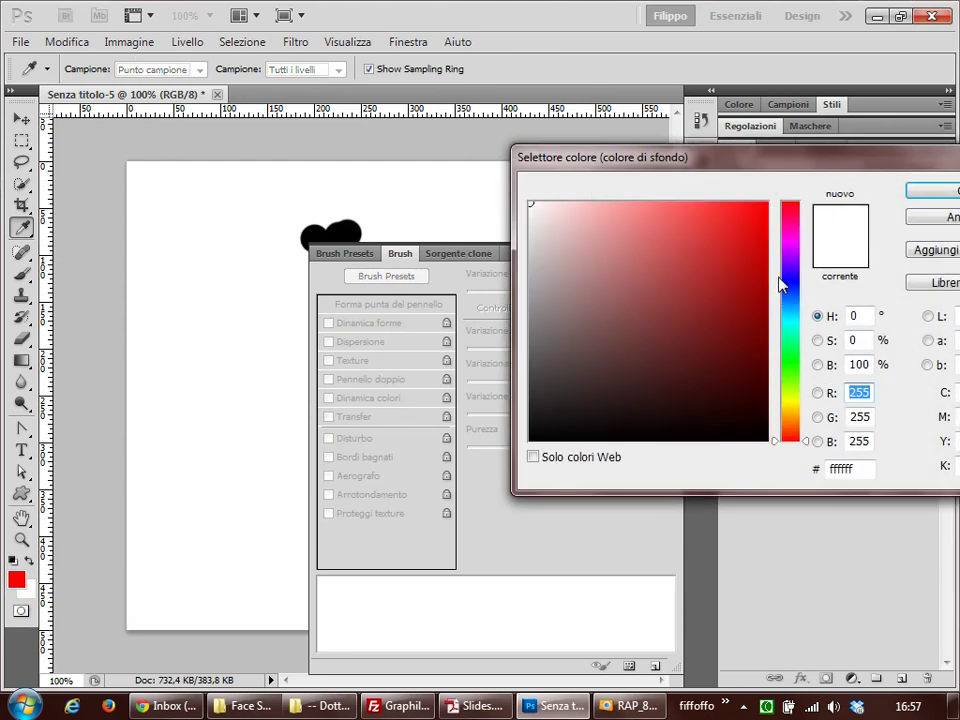
left_click(801, 343)
left_click(766, 209)
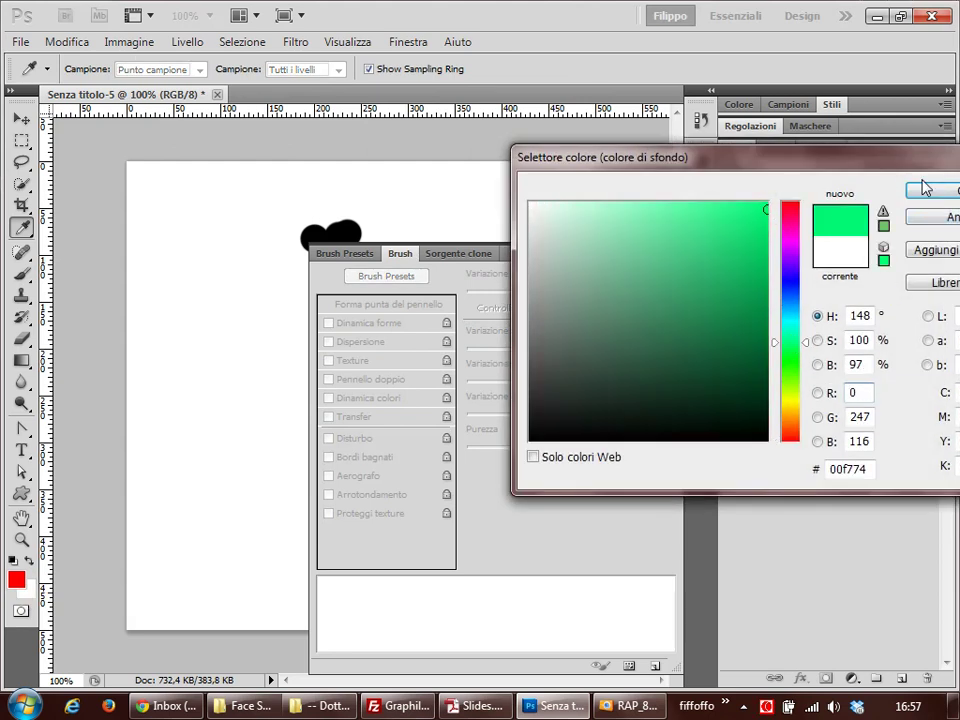
left_click(925, 188)
left_click_drag(467, 291, 692, 292)
mouse_move(175, 279)
left_mouse_down()
mouse_move(221, 332)
mouse_move(236, 424)
mouse_move(178, 450)
mouse_move(238, 337)
mouse_move(285, 444)
mouse_move(255, 380)
mouse_move(272, 251)
mouse_move(247, 212)
mouse_move(388, 183)
mouse_move(467, 184)
mouse_move(494, 200)
left_mouse_up()
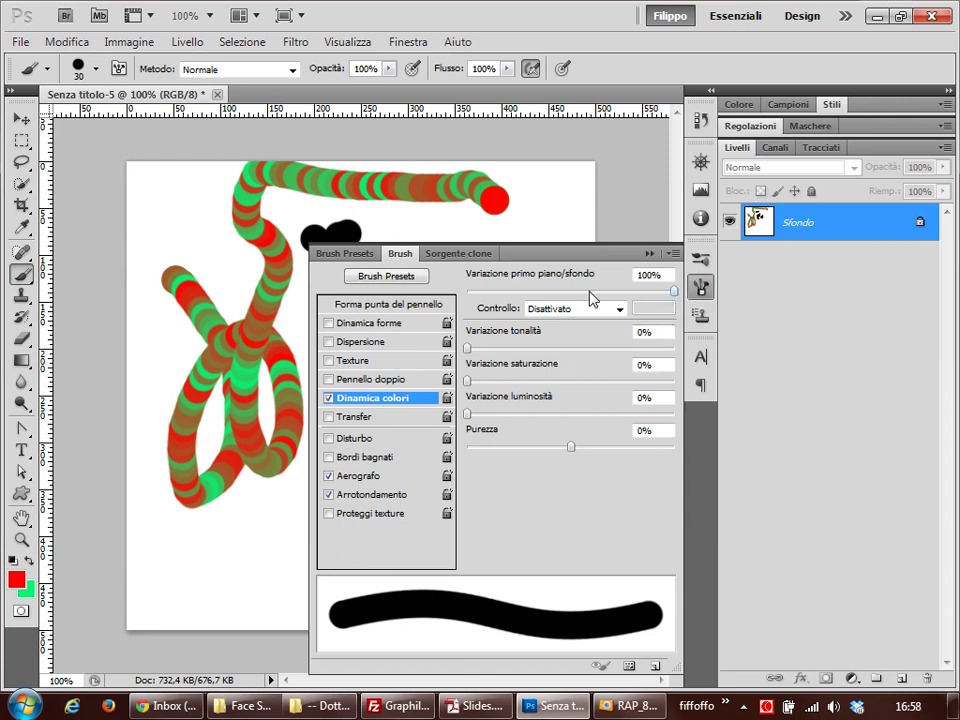
Step: Paint a near-solid red stroke at about 4% foreground/background jitter, then a mottled one at 69%
left_click_drag(672, 291, 476, 292)
mouse_move(566, 208)
left_mouse_down()
mouse_move(195, 215)
mouse_move(152, 232)
mouse_move(162, 495)
mouse_move(182, 562)
mouse_move(214, 562)
mouse_move(238, 533)
mouse_move(262, 565)
left_mouse_up()
left_click_drag(474, 291, 610, 291)
mouse_move(555, 187)
left_mouse_down()
mouse_move(252, 191)
mouse_move(172, 238)
left_mouse_up()
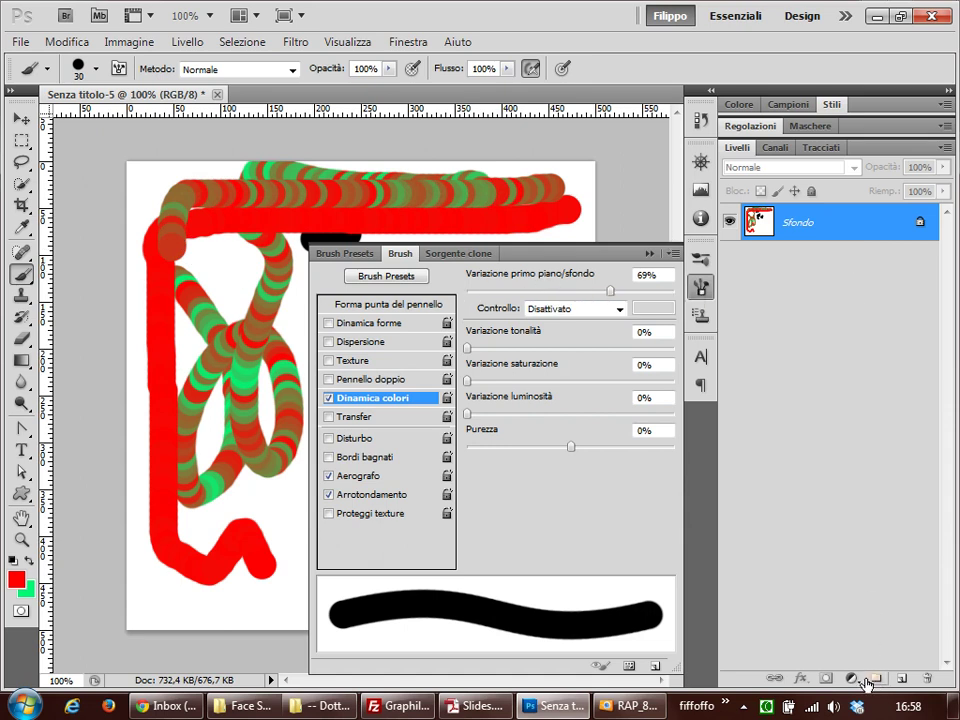
Step: Fill the whole canvas with white using Normal blending
key("ctrl+a")
key("Delete")
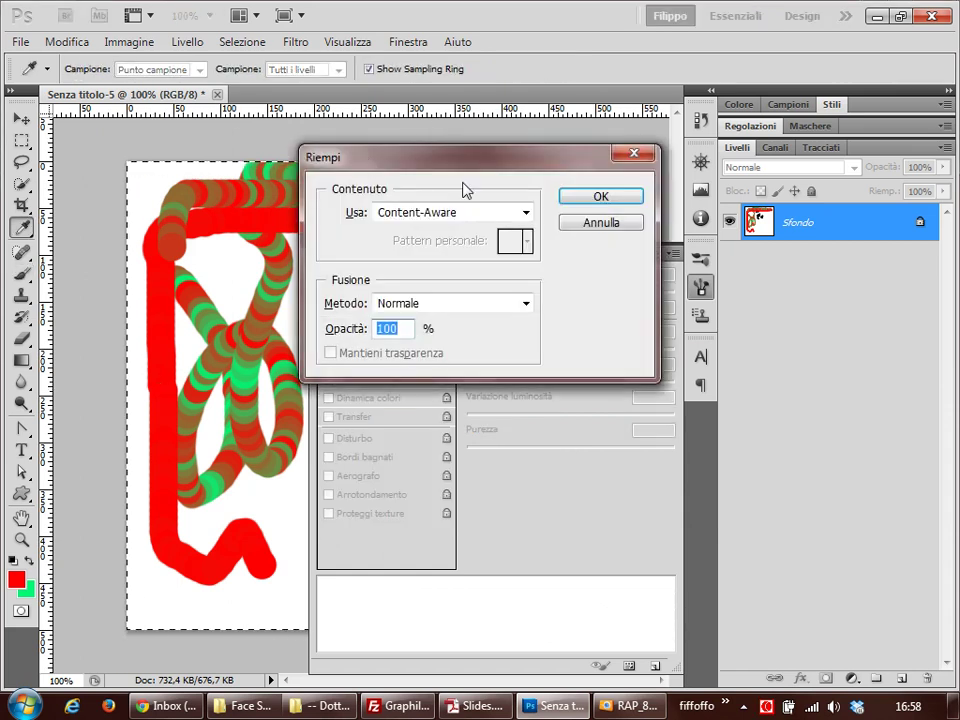
left_click(440, 303)
left_click(444, 120)
left_click(453, 214)
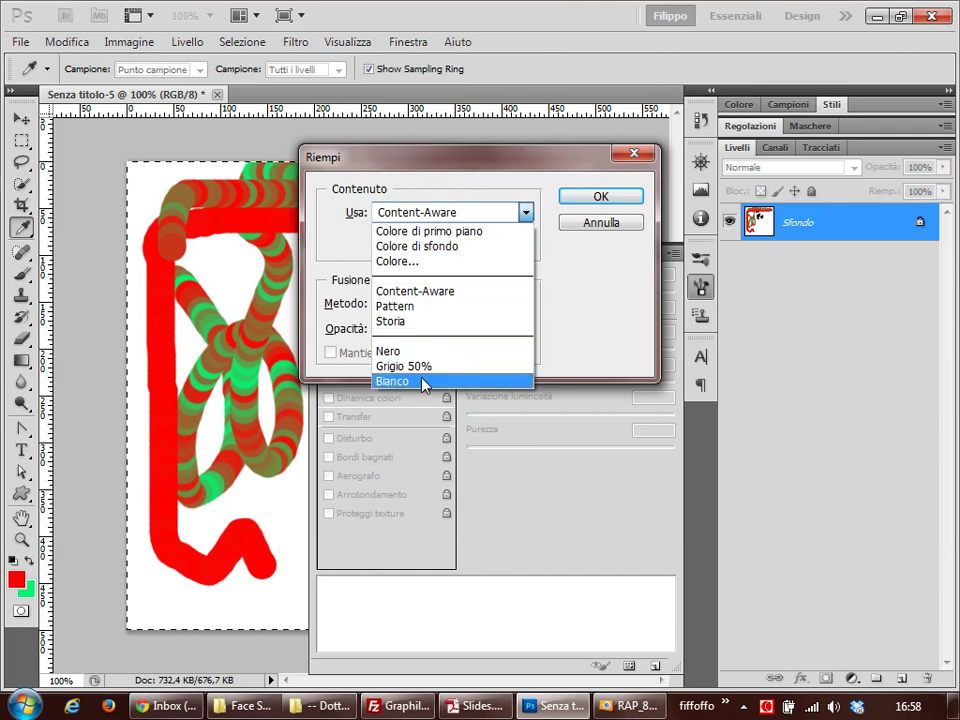
left_click(424, 382)
left_click(600, 198)
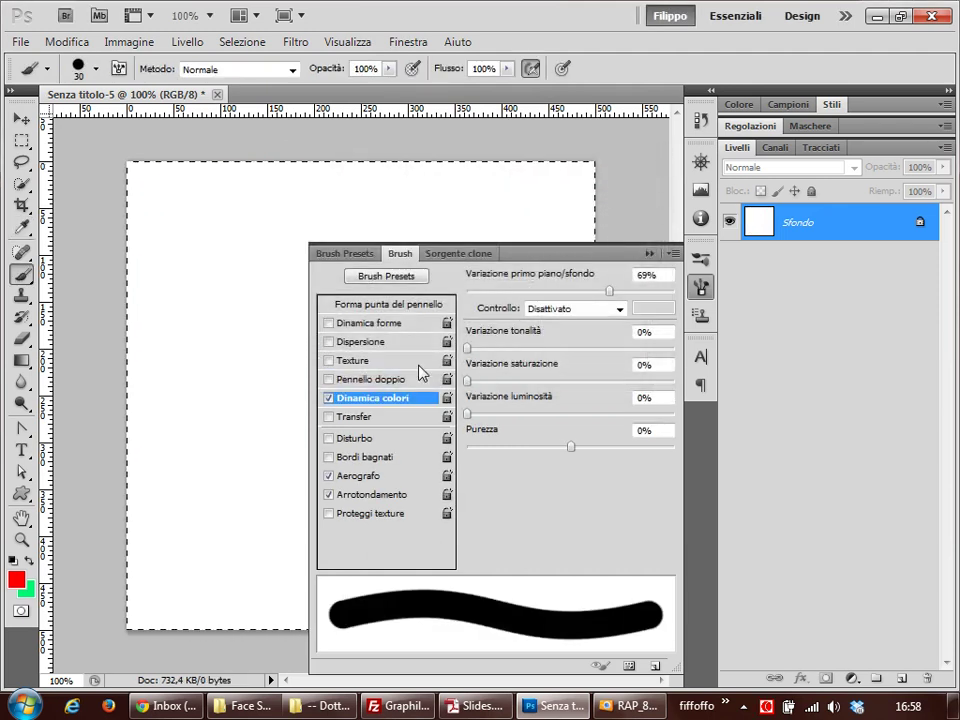
Step: Re-enable Scattering, paint scattered red and green dots, and reset foreground/background jitter to 0%
left_click_drag(245, 325, 258, 288)
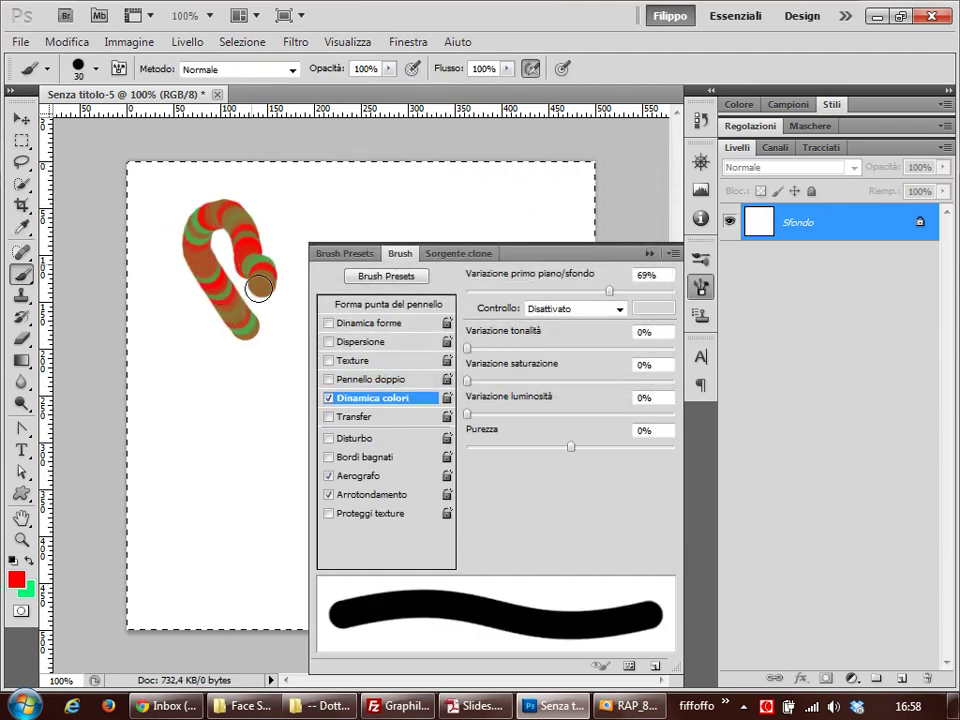
key("ctrl+z")
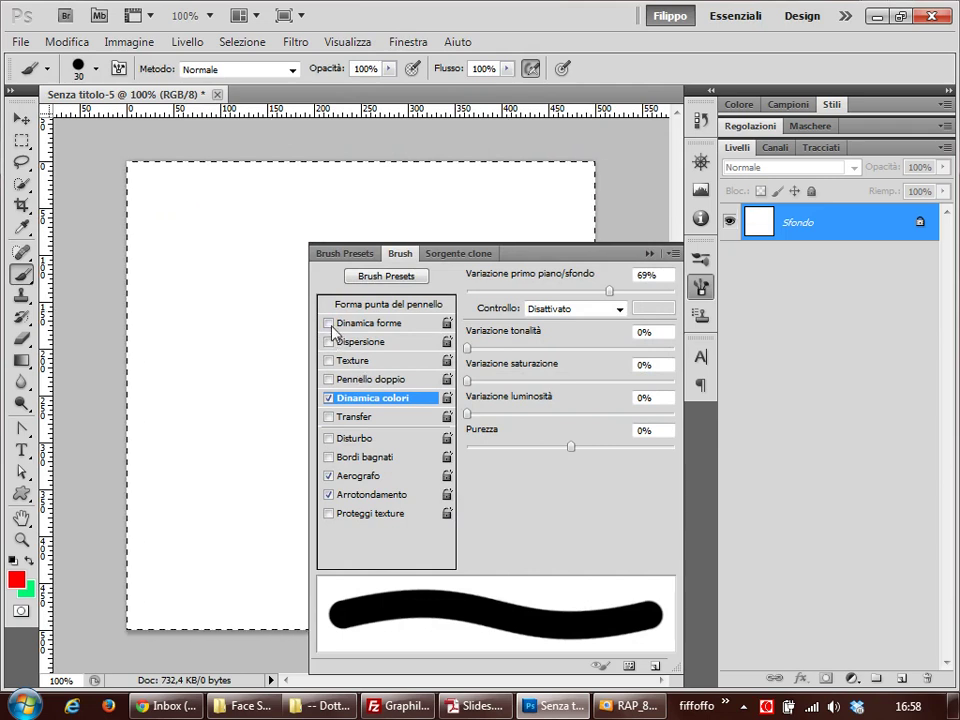
left_click(329, 342)
mouse_move(264, 339)
left_mouse_down()
mouse_move(214, 300)
mouse_move(268, 219)
mouse_move(271, 321)
mouse_move(251, 489)
mouse_move(182, 554)
mouse_move(178, 214)
mouse_move(425, 175)
mouse_move(410, 150)
mouse_move(210, 210)
mouse_move(160, 285)
mouse_move(212, 379)
left_mouse_up()
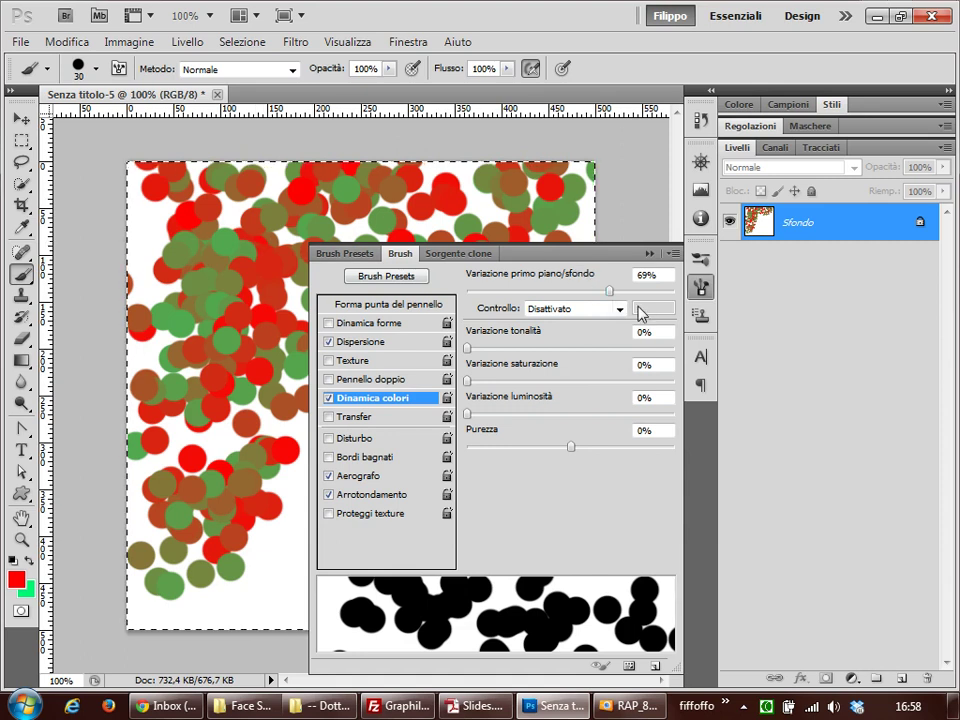
left_click_drag(609, 291, 405, 300)
Step: Select the whole canvas and fill it with white
key("i")
key("shift+F5")
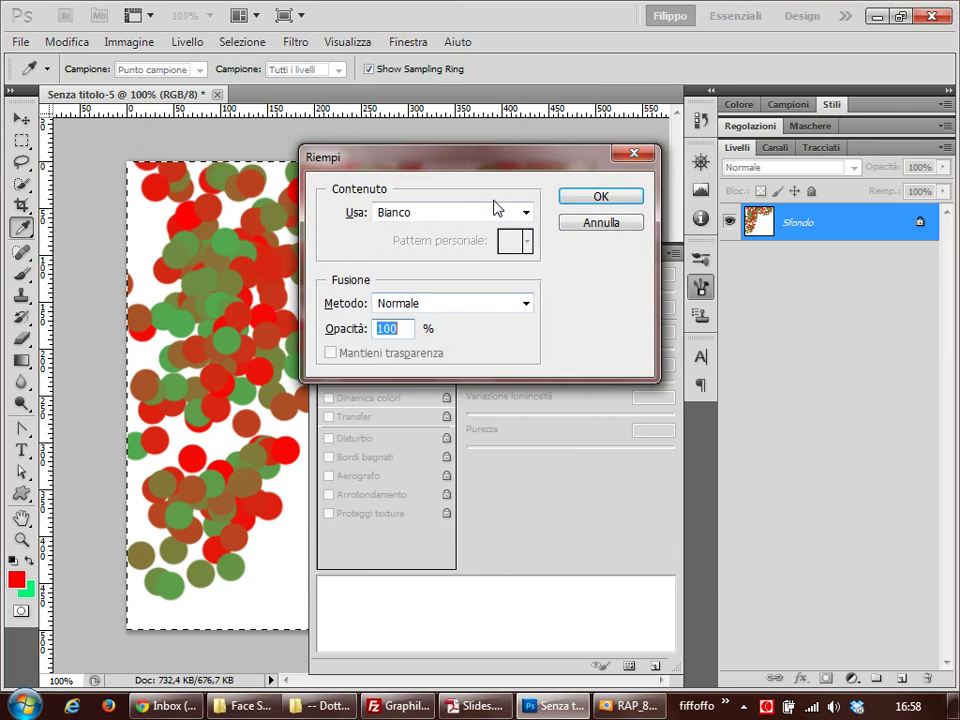
left_click(630, 198)
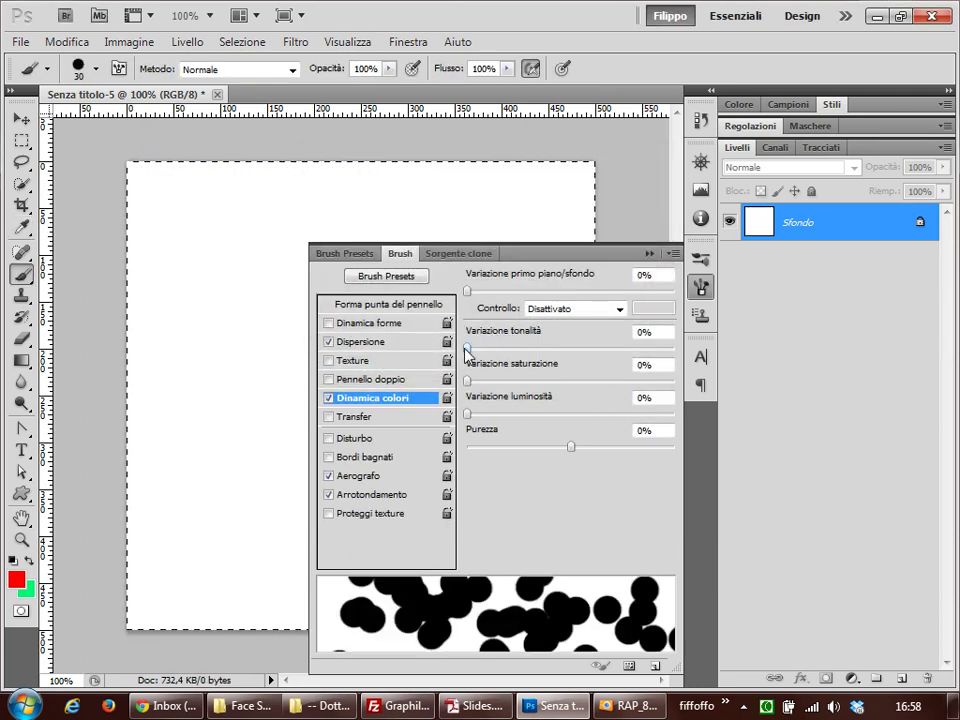
Step: Set hue jitter to about 44% and cover the canvas with multicoloured scattered dots
left_click_drag(466, 349, 528, 351)
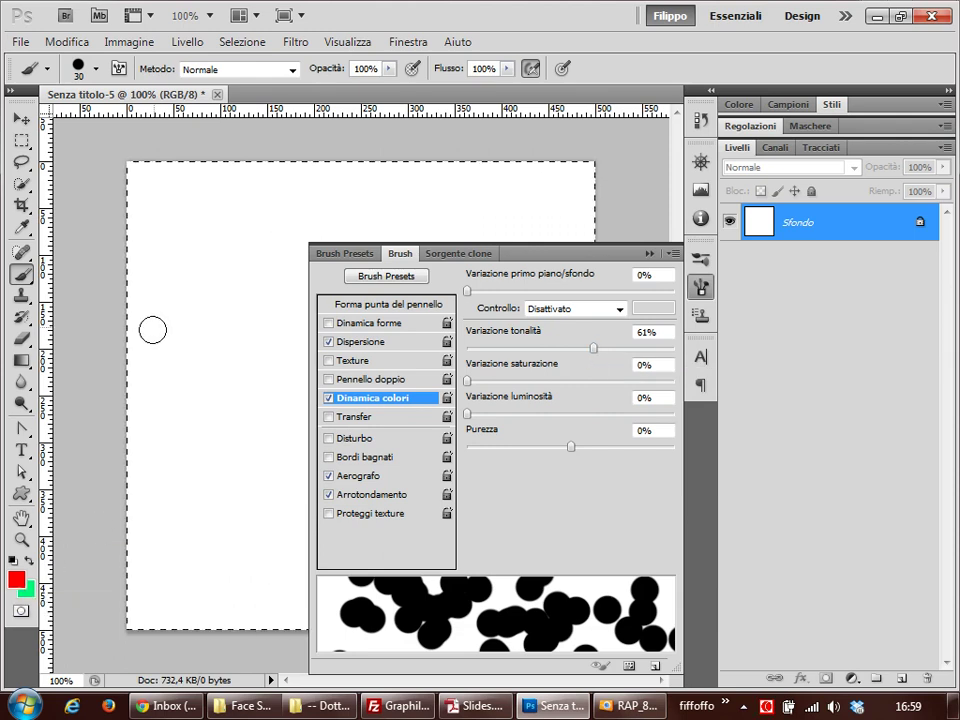
mouse_move(595, 358)
left_mouse_down()
mouse_move(583, 349)
mouse_move(557, 362)
left_mouse_up()
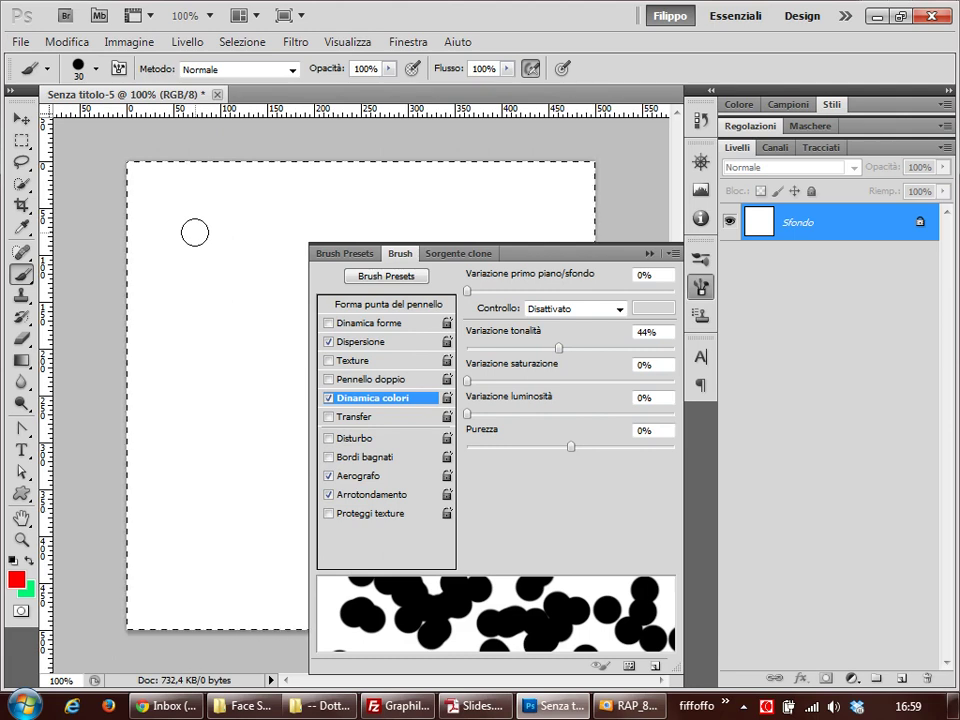
mouse_move(194, 232)
left_mouse_down()
mouse_move(165, 336)
mouse_move(600, 246)
mouse_move(355, 483)
mouse_move(197, 216)
mouse_move(197, 622)
mouse_move(585, 229)
mouse_move(285, 168)
left_mouse_up()
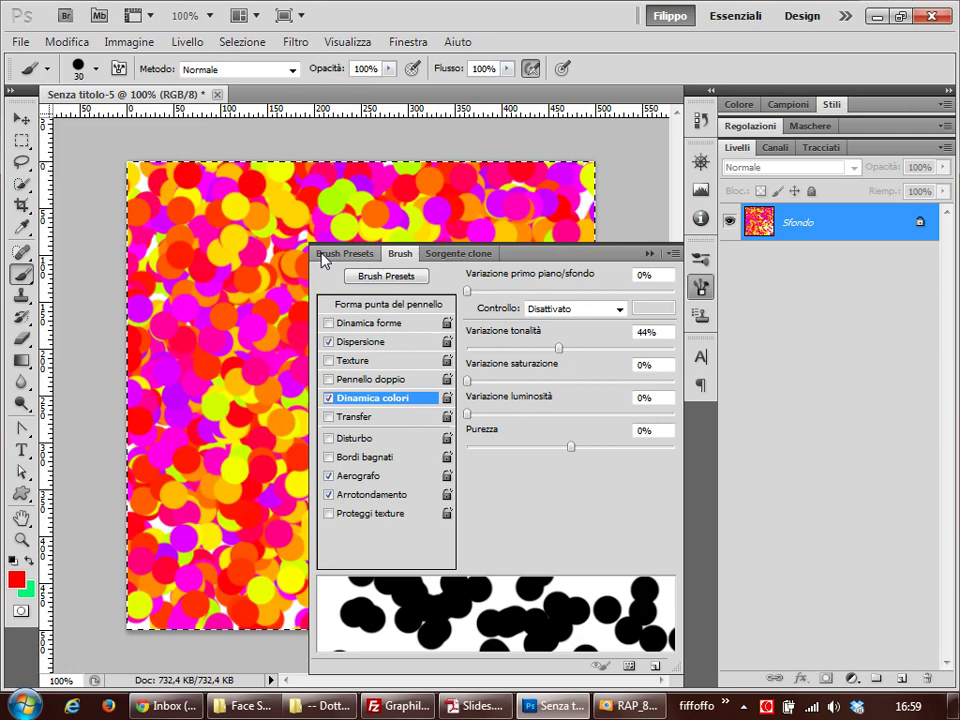
left_click_drag(190, 190, 262, 262)
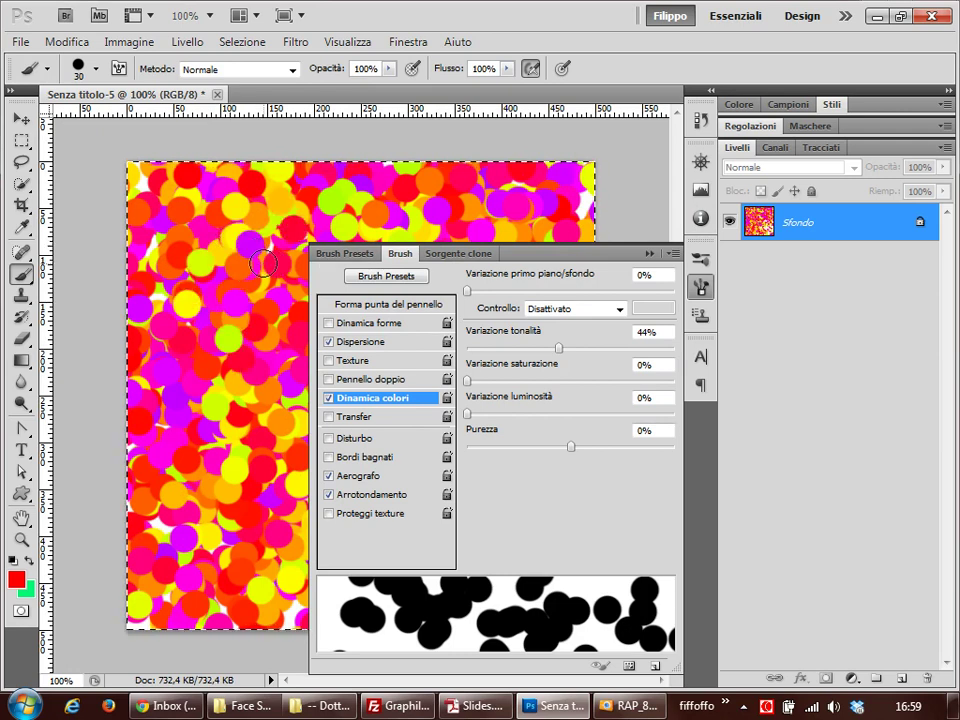
Step: Fill the canvas white, test dots at 100% hue jitter, then delete them
key("shift+BackSpace")
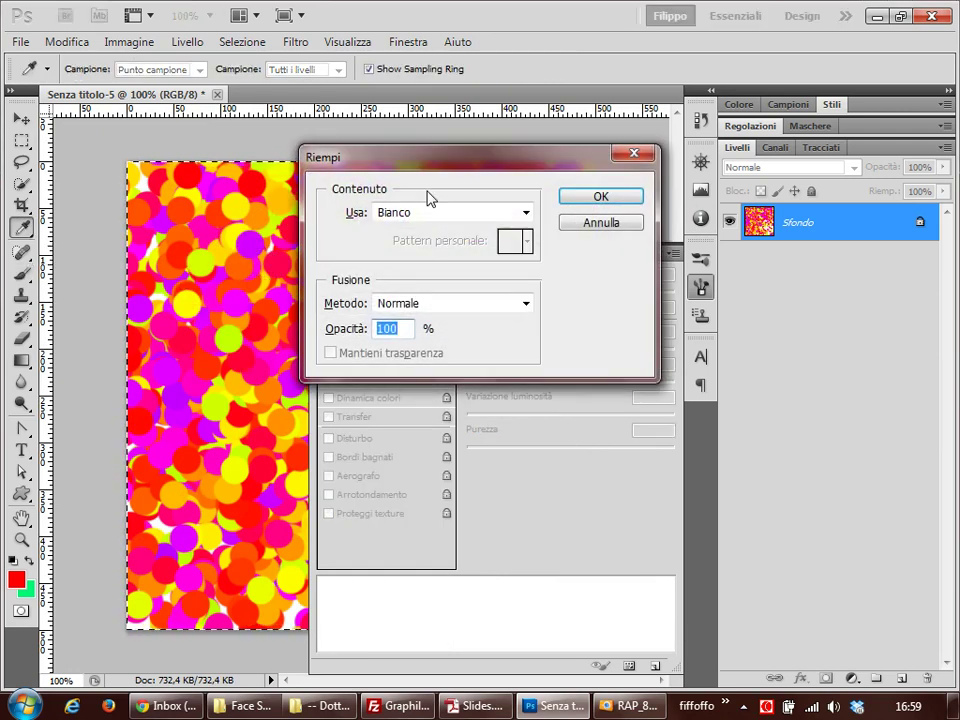
left_click(600, 197)
left_click_drag(549, 340, 700, 370)
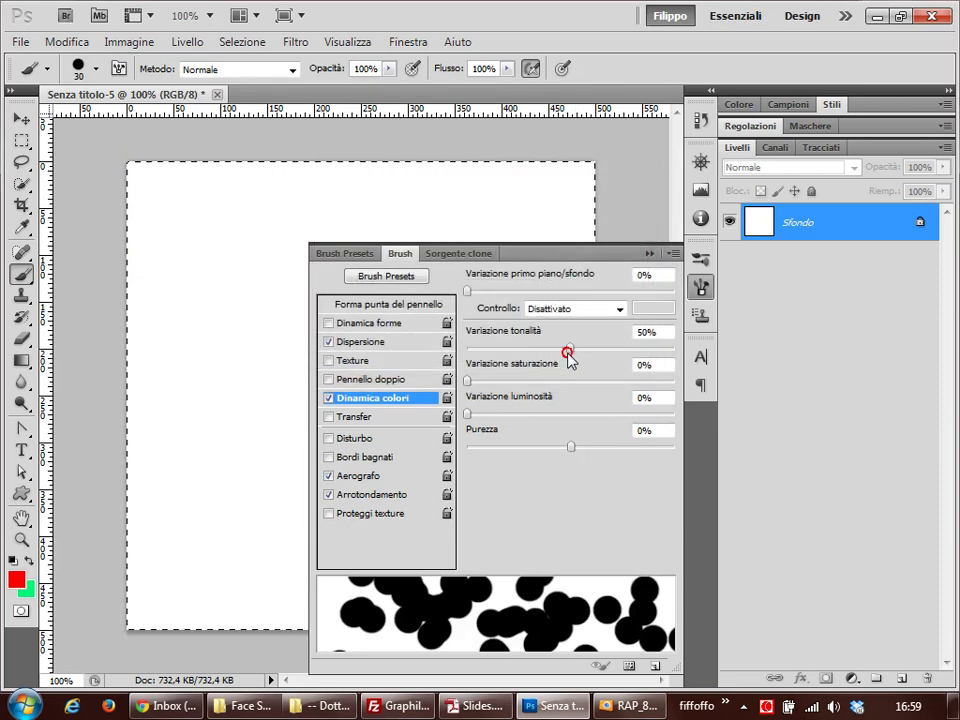
mouse_move(190, 245)
left_mouse_down()
mouse_move(208, 233)
mouse_move(285, 360)
mouse_move(231, 546)
mouse_move(126, 420)
mouse_move(310, 238)
mouse_move(412, 180)
left_mouse_up()
key("Delete")
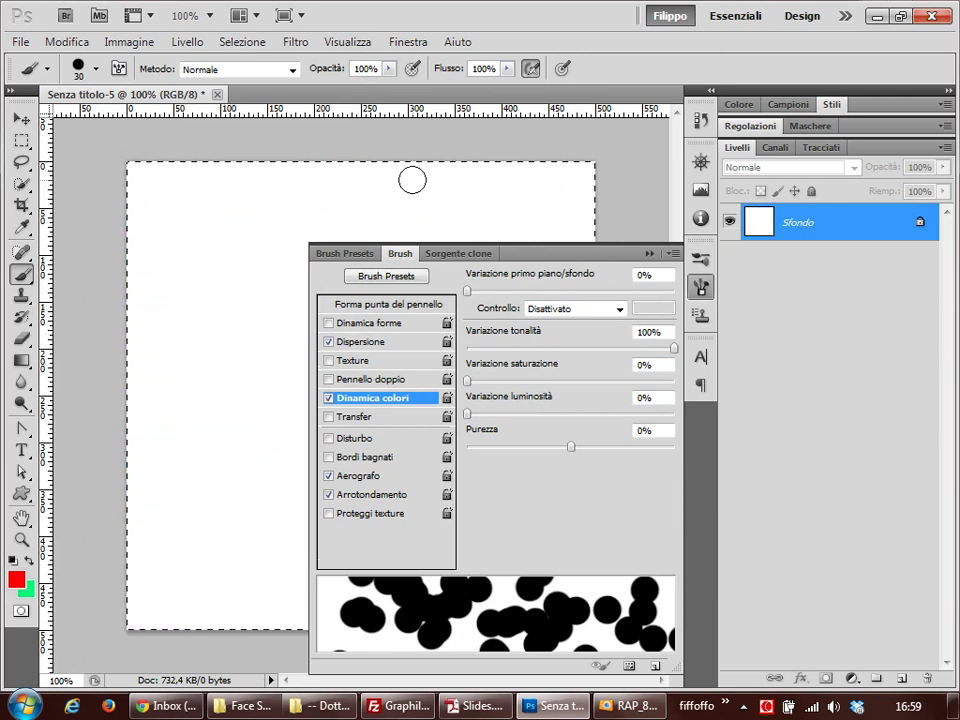
Step: With hue jitter back at 0%, paint dots at 100% saturation and 79% brightness jitter
left_click_drag(672, 351, 458, 353)
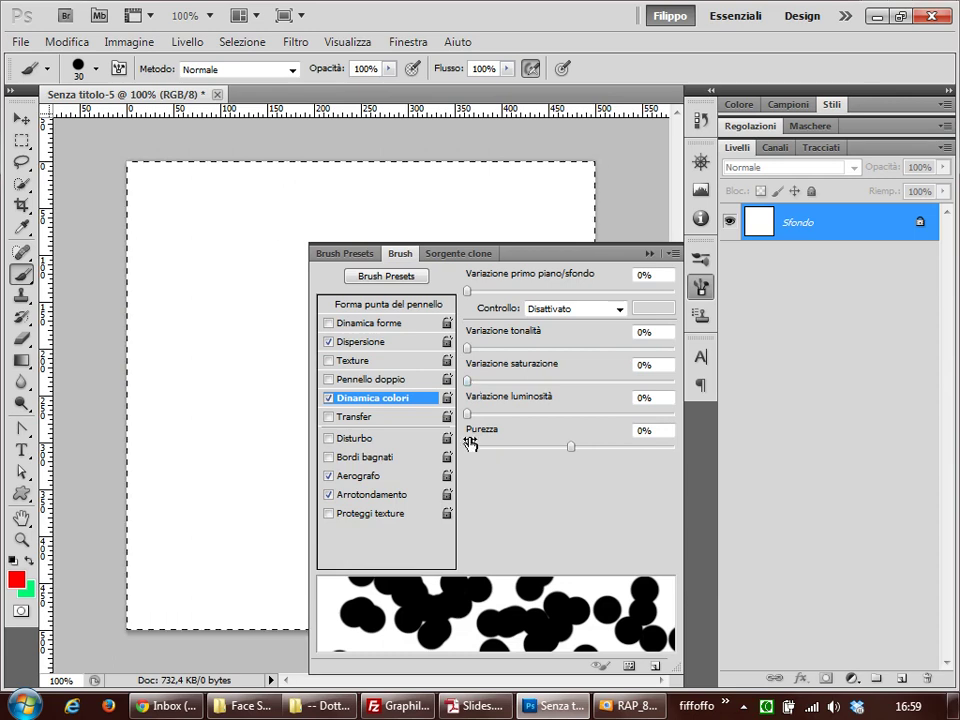
left_click_drag(468, 381, 675, 381)
mouse_move(150, 358)
left_mouse_down()
mouse_move(218, 303)
mouse_move(261, 358)
mouse_move(174, 413)
mouse_move(311, 186)
mouse_move(526, 209)
mouse_move(306, 206)
mouse_move(178, 221)
mouse_move(231, 396)
mouse_move(175, 365)
left_mouse_up()
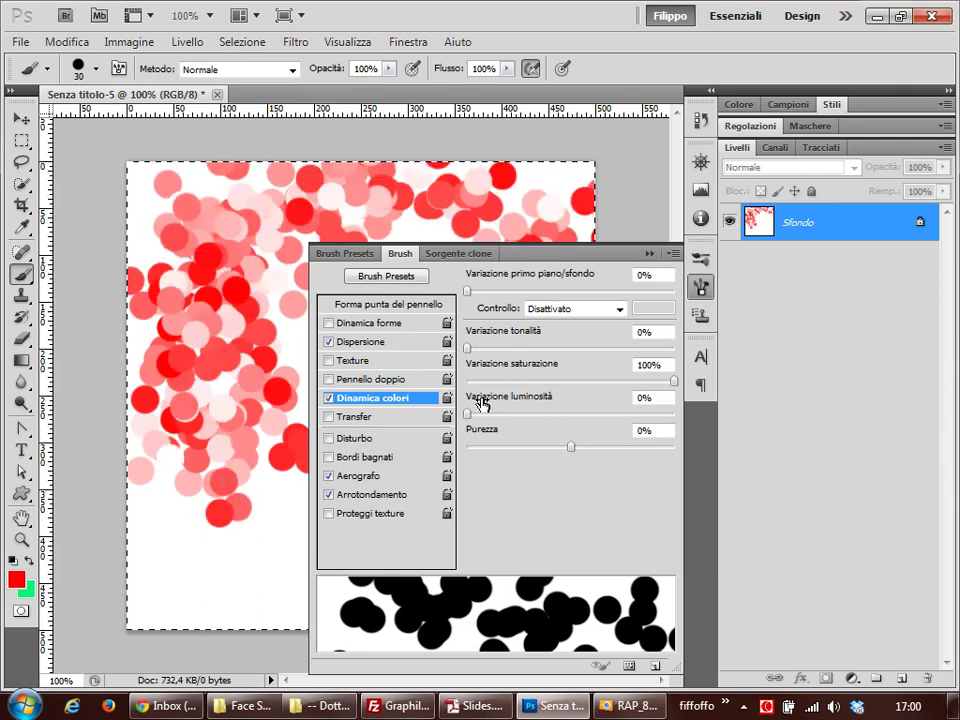
left_click_drag(467, 413, 631, 413)
mouse_move(284, 502)
left_mouse_down()
mouse_move(246, 600)
mouse_move(190, 390)
mouse_move(220, 408)
left_mouse_up()
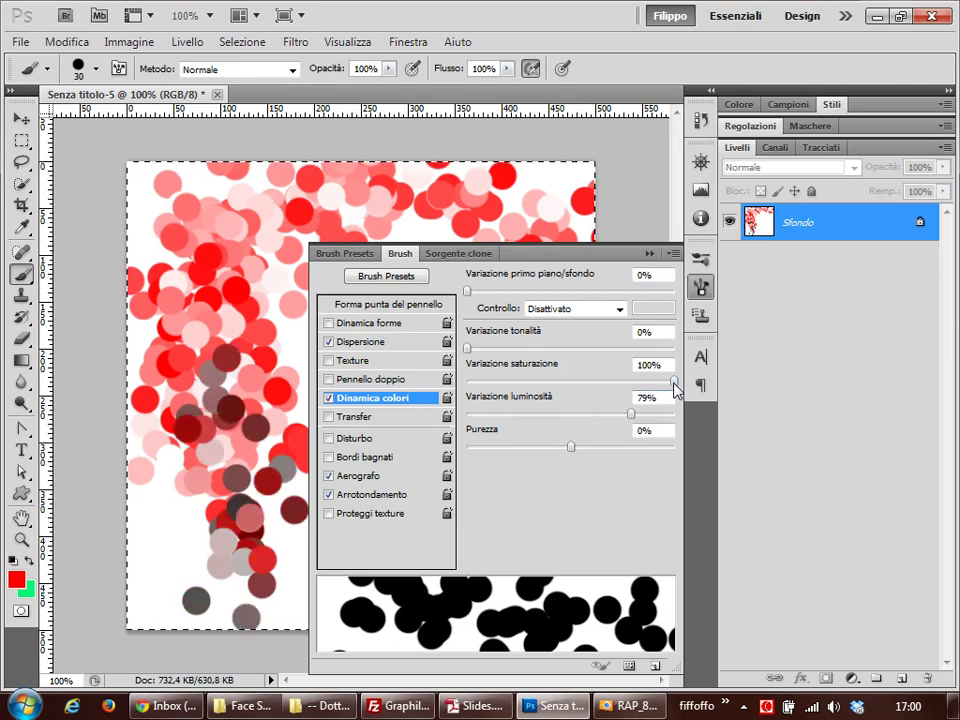
Step: Paint multicoloured dots across the canvas with hue jitter at 100%
mouse_move(467, 348)
left_mouse_down()
mouse_move(617, 340)
mouse_move(675, 348)
left_mouse_up()
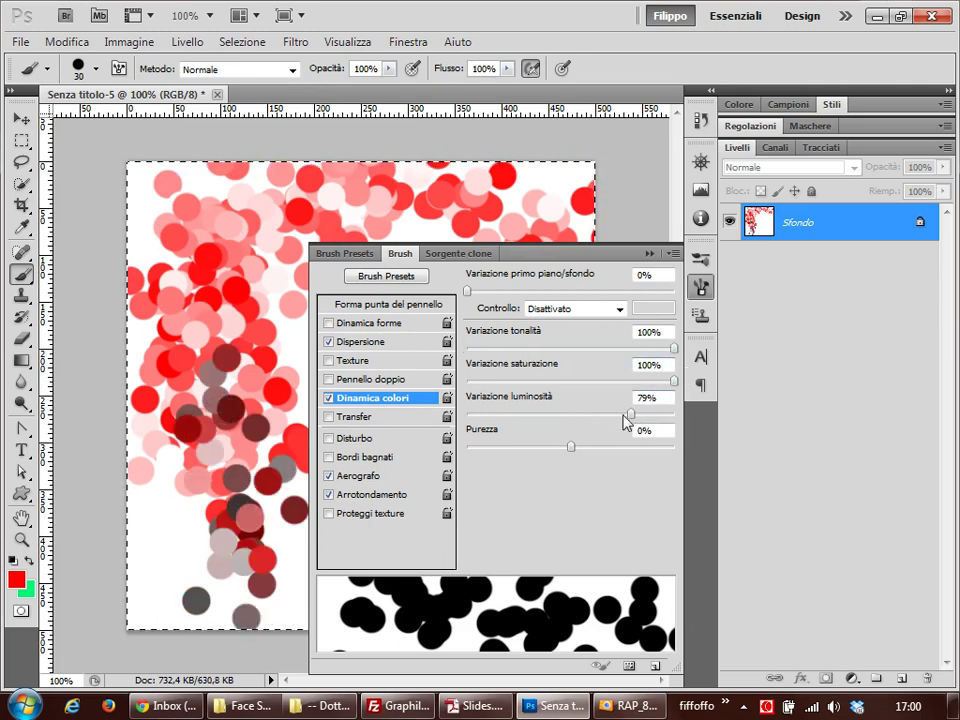
mouse_move(195, 225)
left_mouse_down()
mouse_move(200, 180)
mouse_move(146, 454)
mouse_move(200, 160)
left_mouse_up()
mouse_move(447, 154)
left_mouse_down()
mouse_move(320, 160)
mouse_move(130, 420)
left_mouse_up()
mouse_move(99, 152)
left_mouse_down()
mouse_move(626, 147)
mouse_move(200, 190)
mouse_move(150, 360)
left_mouse_up()
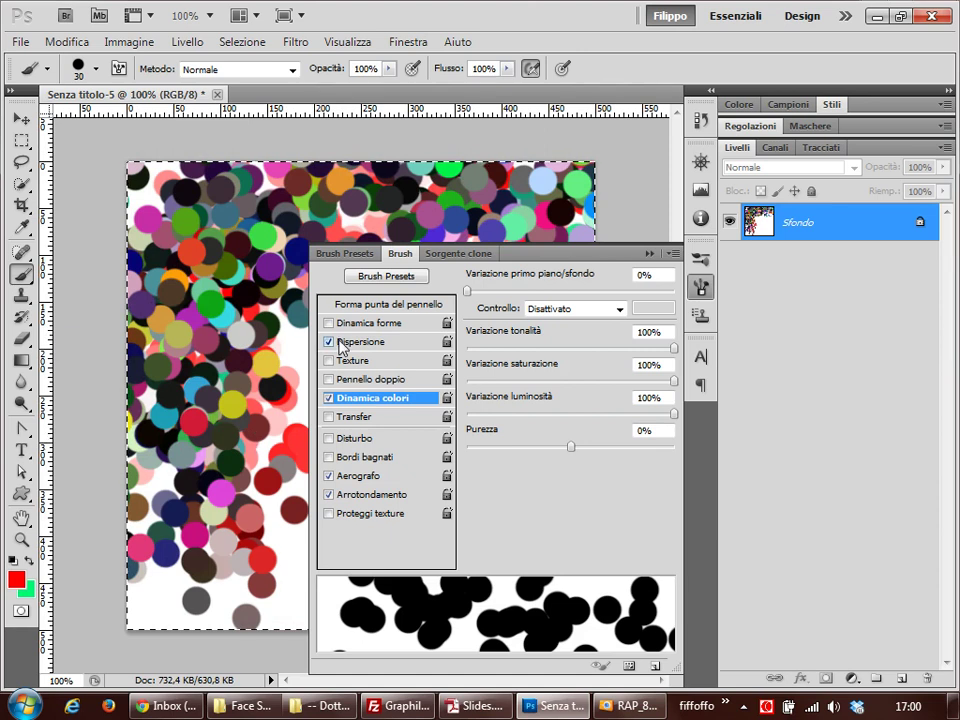
Step: Return brightness, saturation and hue jitter all to 0%
left_click_drag(675, 414, 426, 418)
left_click_drag(676, 383, 515, 387)
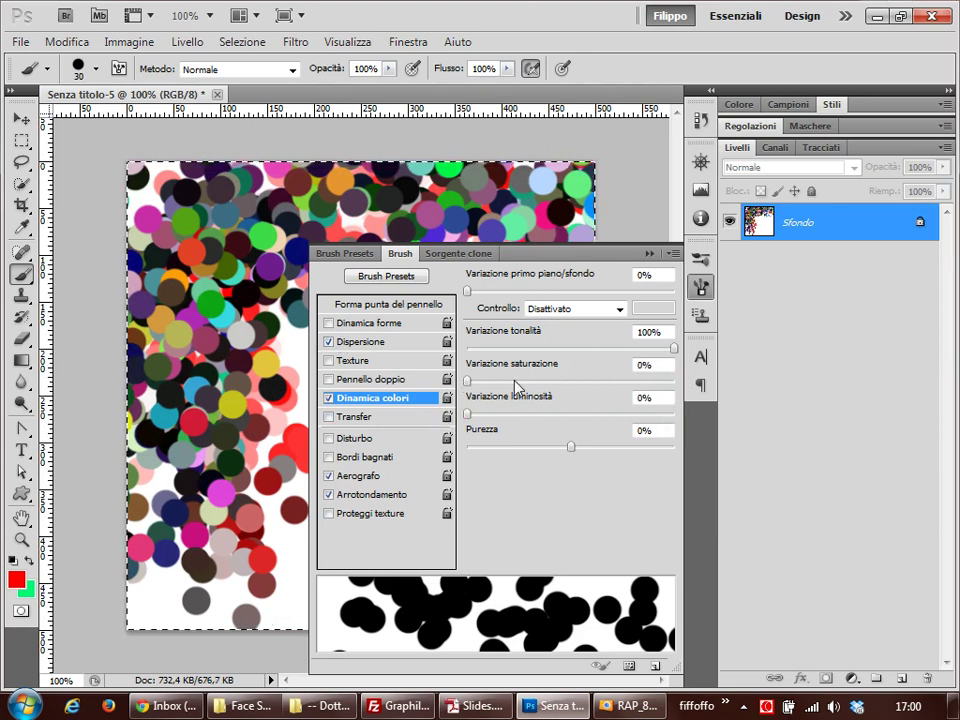
mouse_move(676, 348)
left_mouse_down()
mouse_move(534, 336)
mouse_move(440, 350)
left_mouse_up()
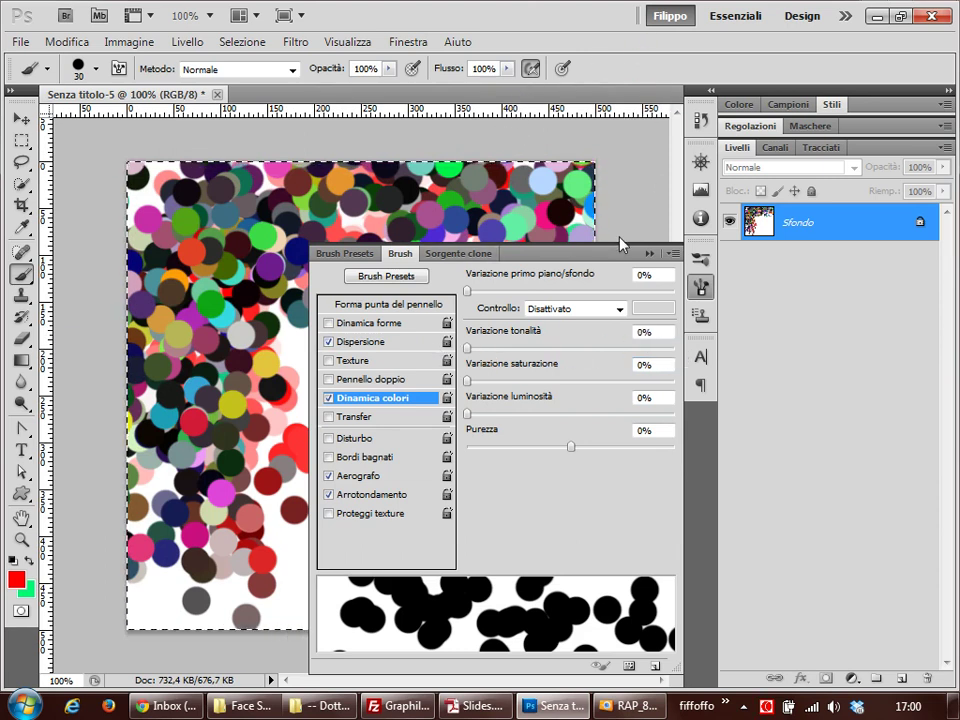